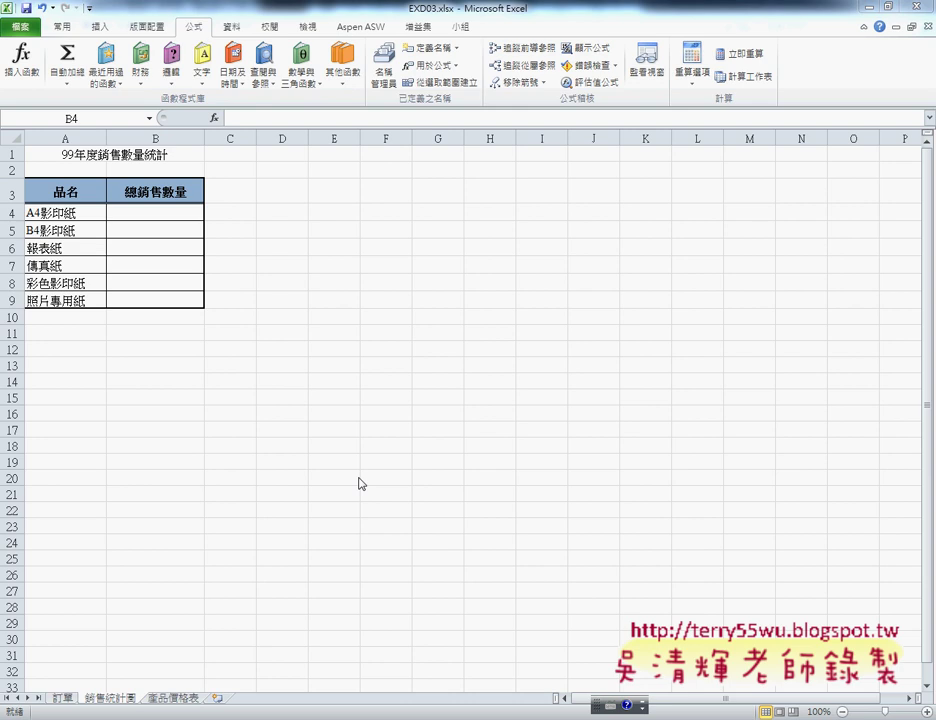
# - Check A4's product name and the 訂單 sheet's quantities, then select B4 on 銷售統計圖
pyautogui.click(152, 212)
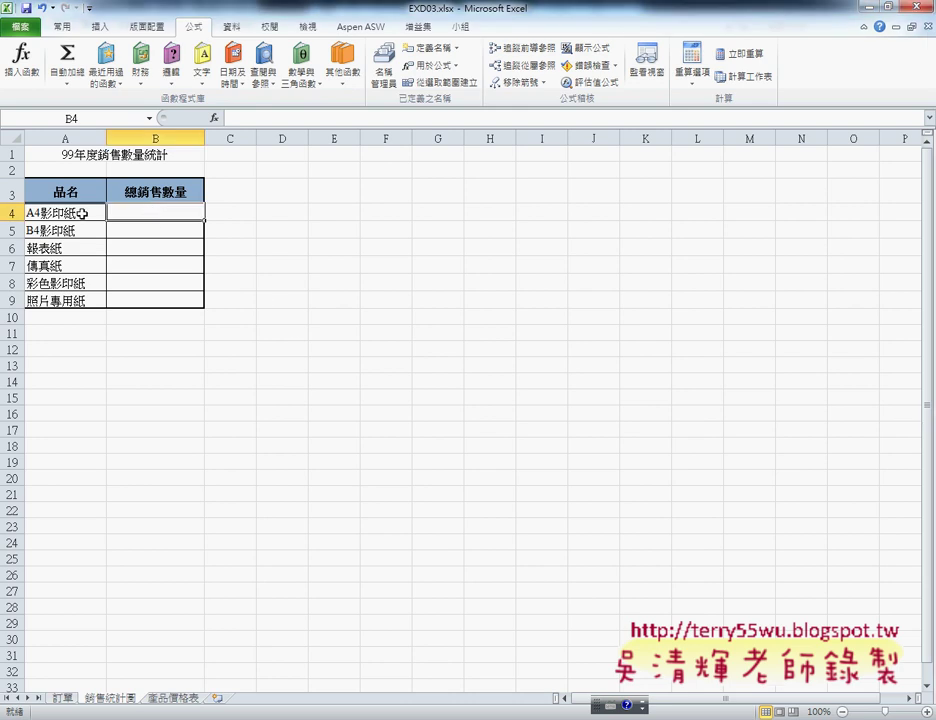
pyautogui.click(82, 213)
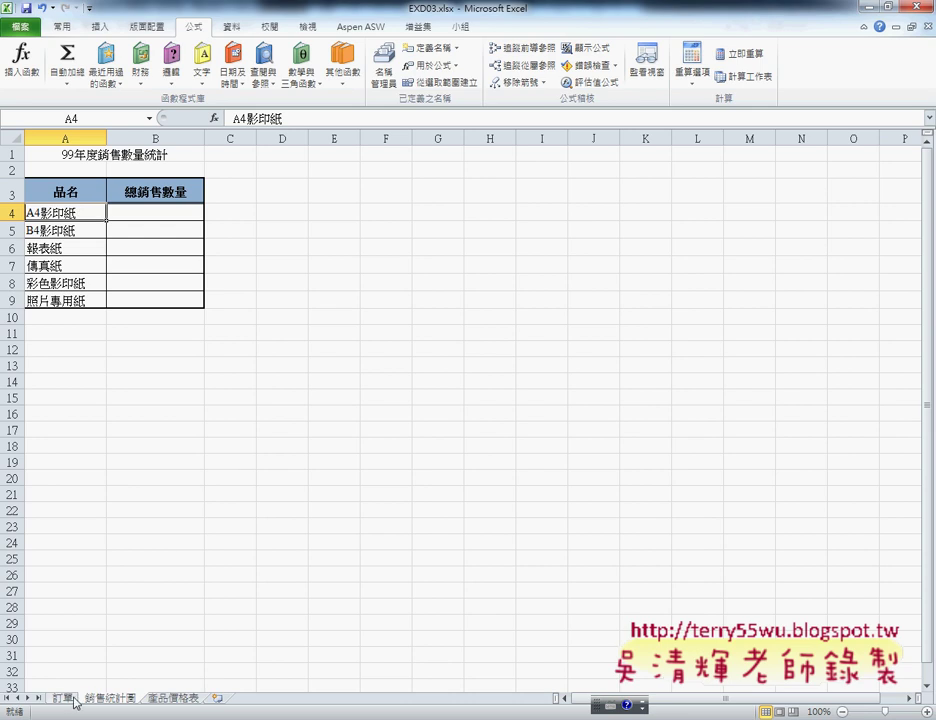
pyautogui.click(66, 699)
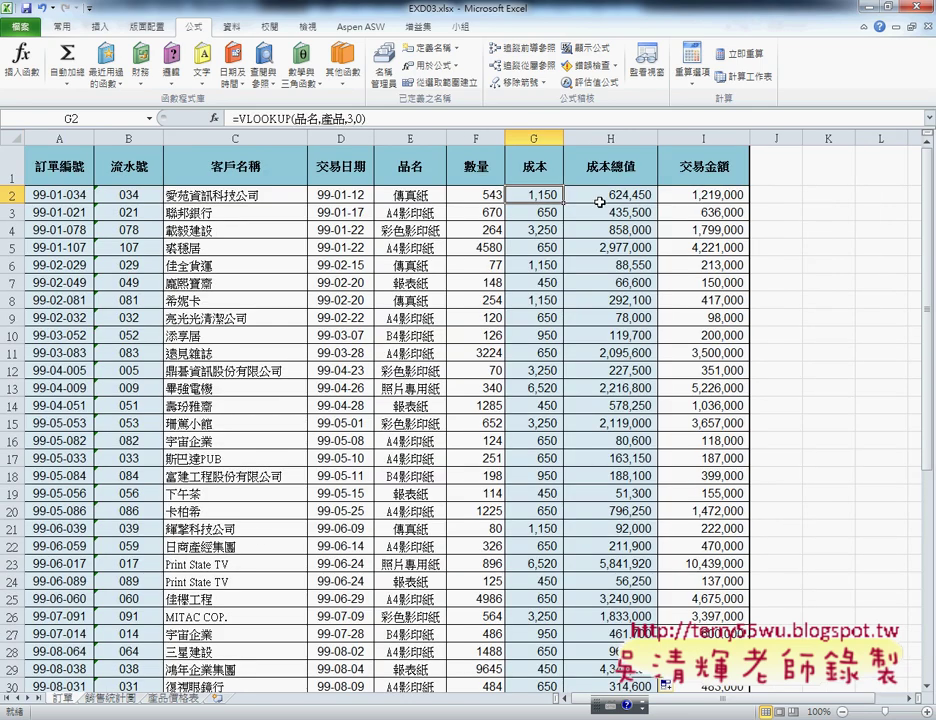
pyautogui.click(485, 200)
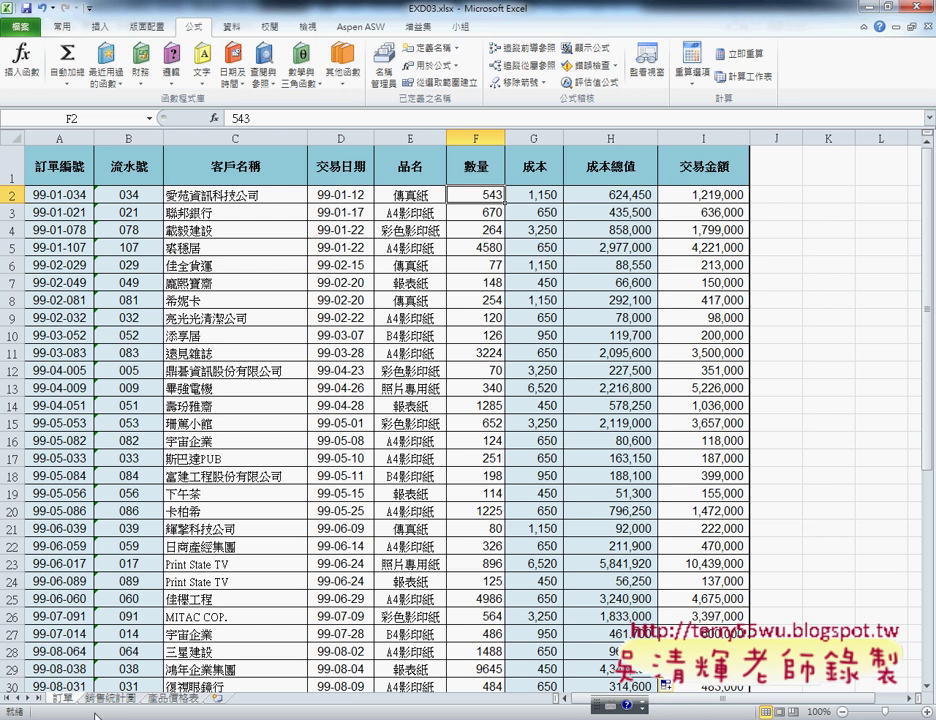
pyautogui.click(110, 699)
pyautogui.click(175, 211)
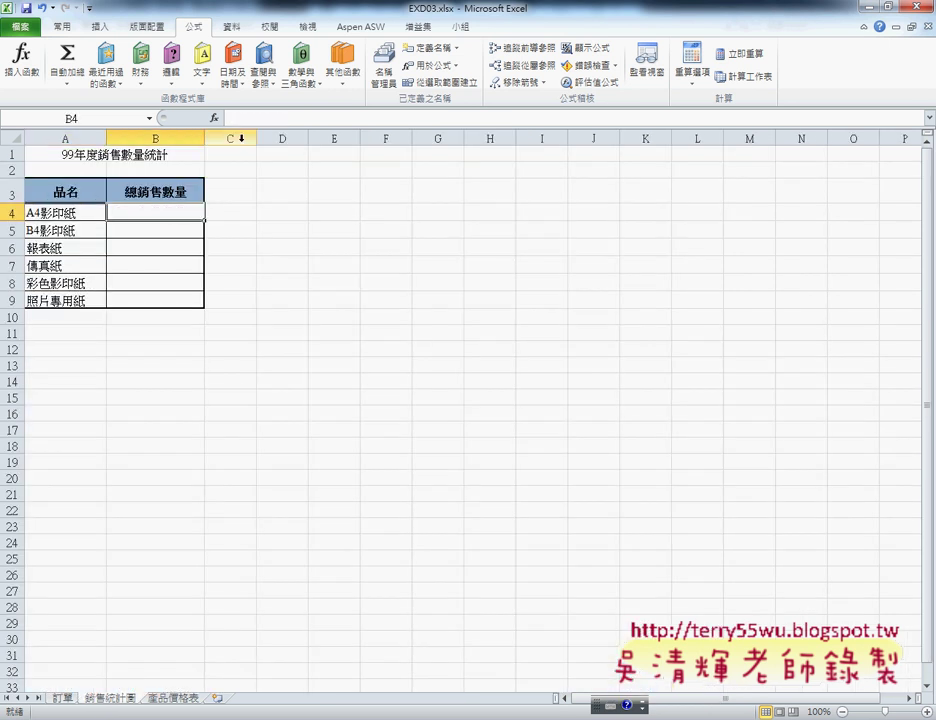
# - Insert SUMIF into B4 from the 全部 function category
pyautogui.click(214, 118)
pyautogui.click(447, 367)
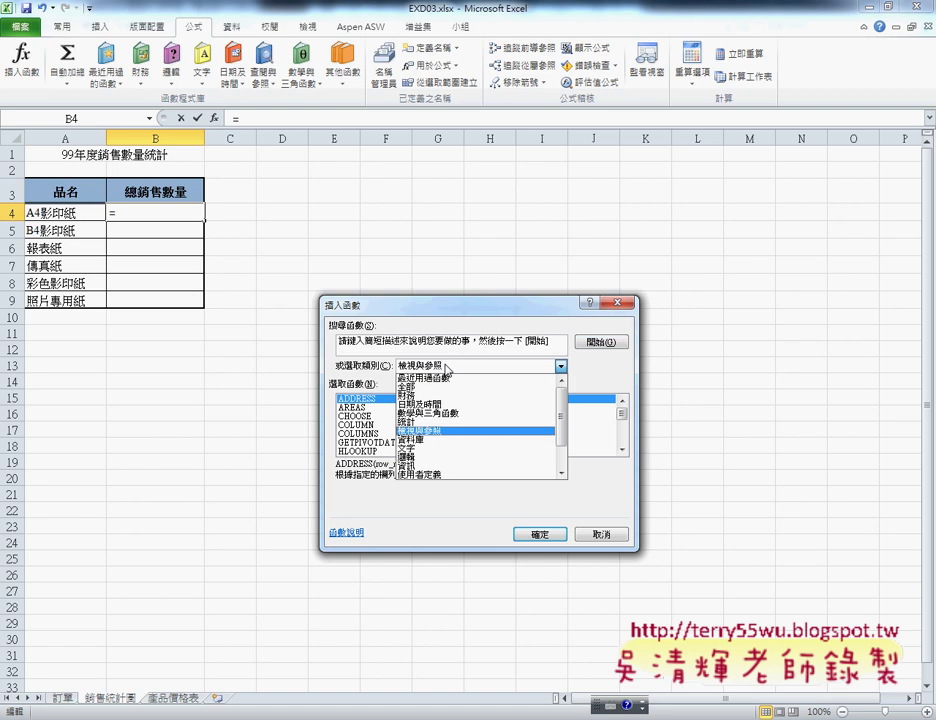
pyautogui.click(446, 388)
pyautogui.click(416, 417)
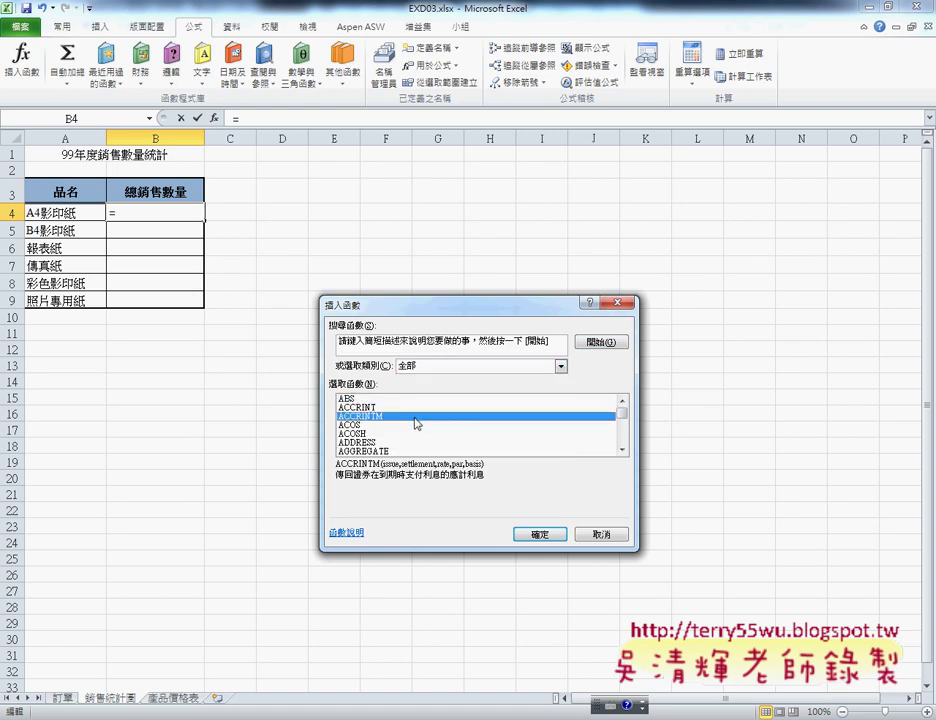
pyautogui.press('s')
pyautogui.press('u')
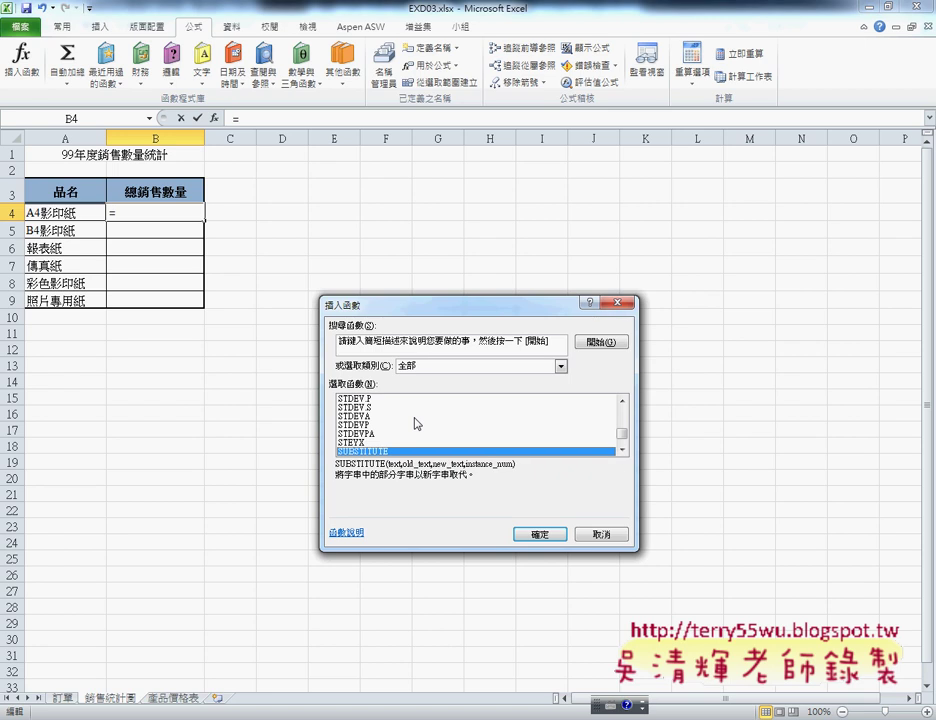
pyautogui.press('Down')
pyautogui.press('Down')
pyautogui.press('Down')
pyautogui.press('Down')
pyautogui.press('Up')
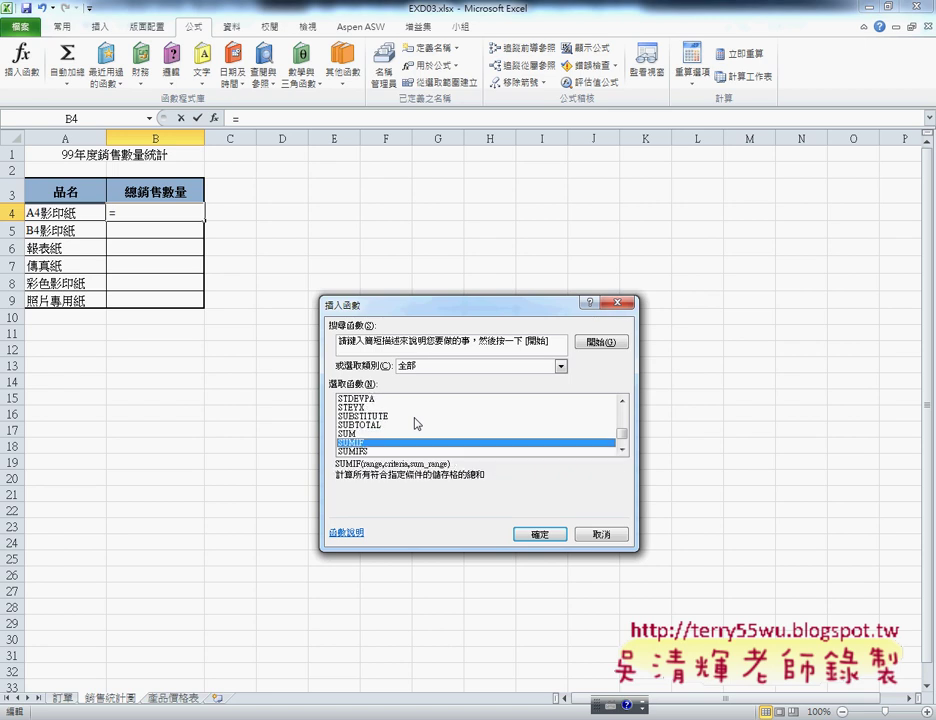
pyautogui.click(539, 533)
pyautogui.moveTo(474, 336); pyautogui.dragTo(527, 272)
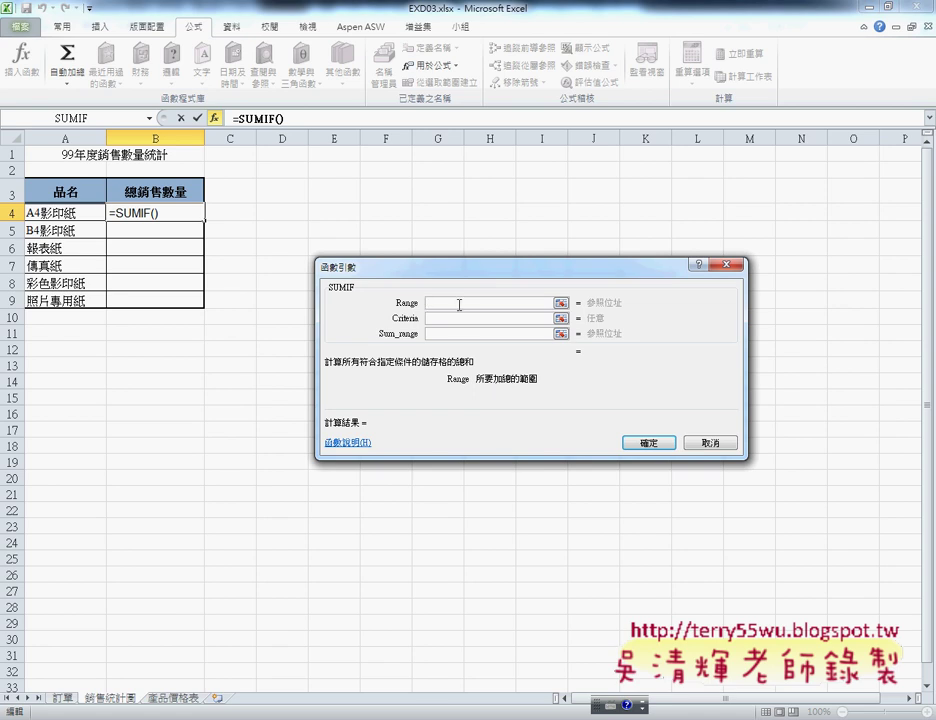
# - Enter SUMIF arguments 品名, A4 and 數量 so B4 shows 23,320
pyautogui.press('F3')
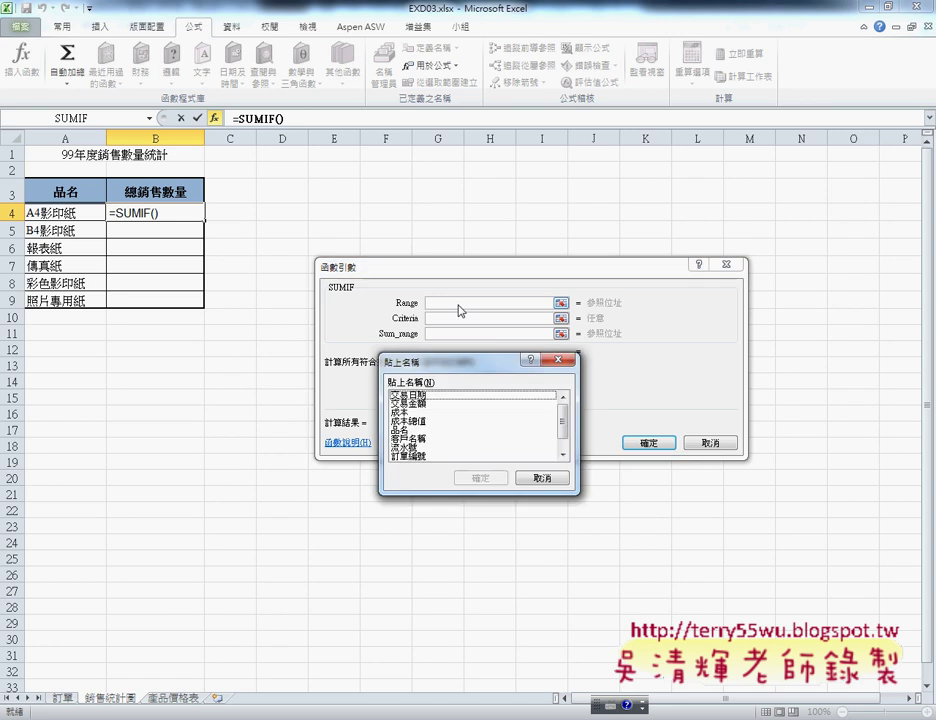
pyautogui.click(400, 430)
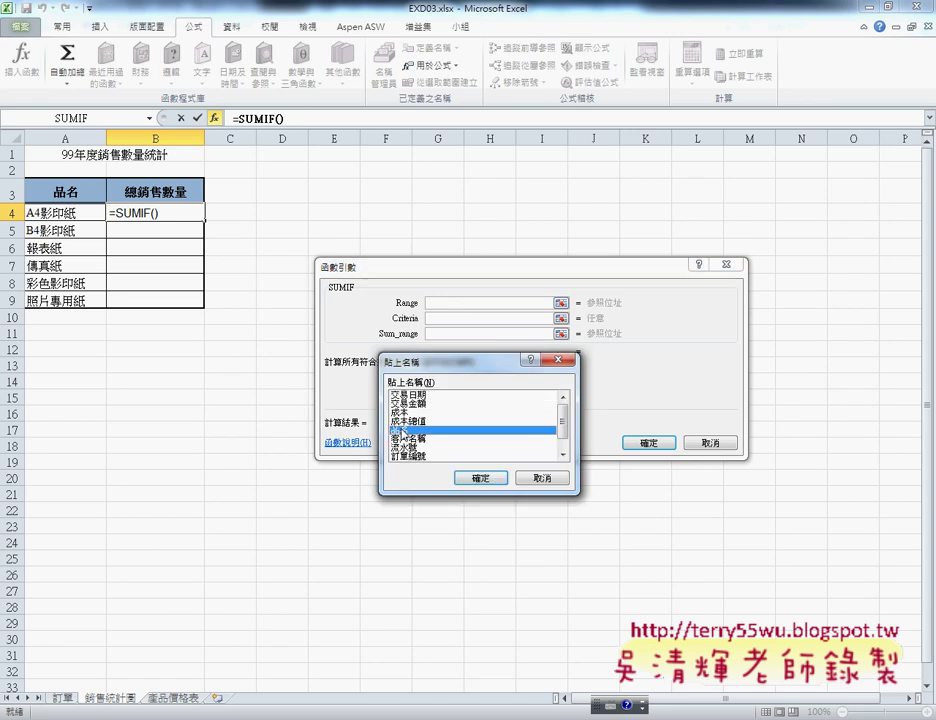
pyautogui.click(480, 478)
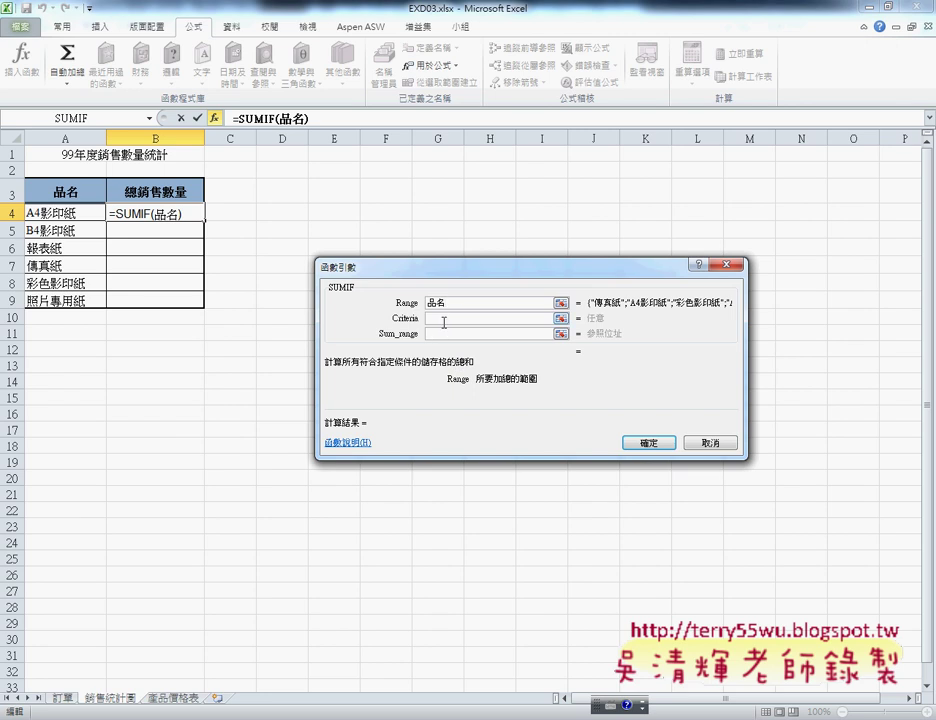
pyautogui.click(444, 318)
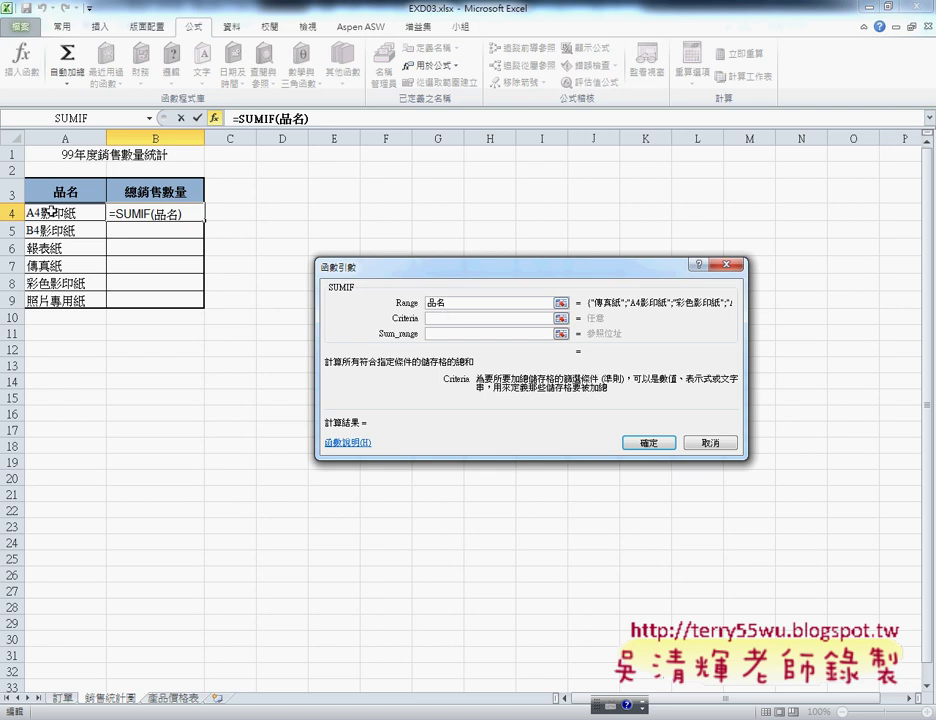
pyautogui.click(65, 212)
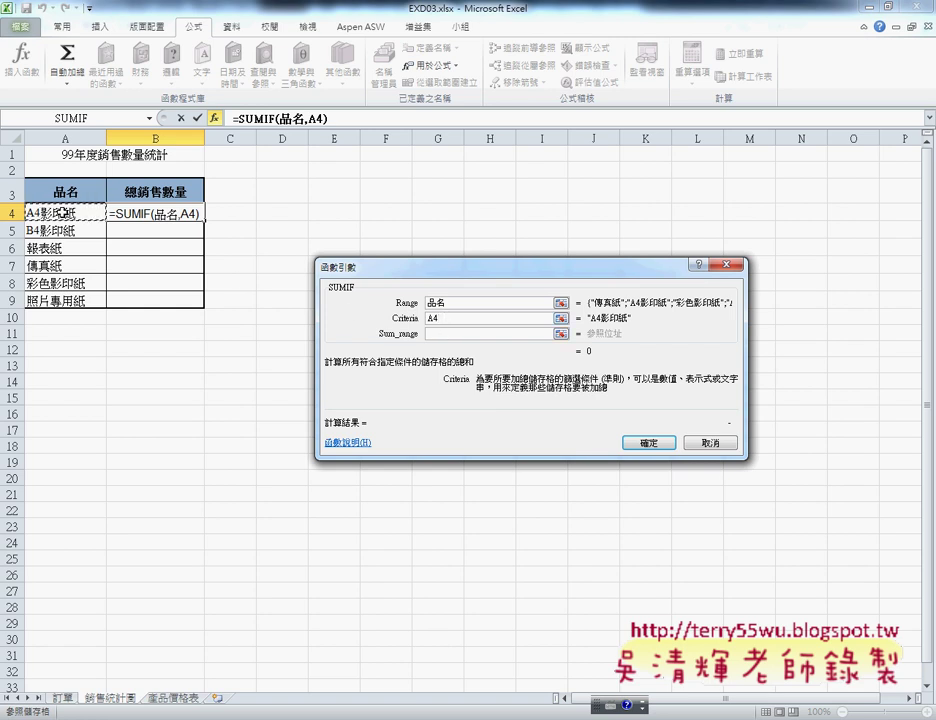
pyautogui.click(443, 334)
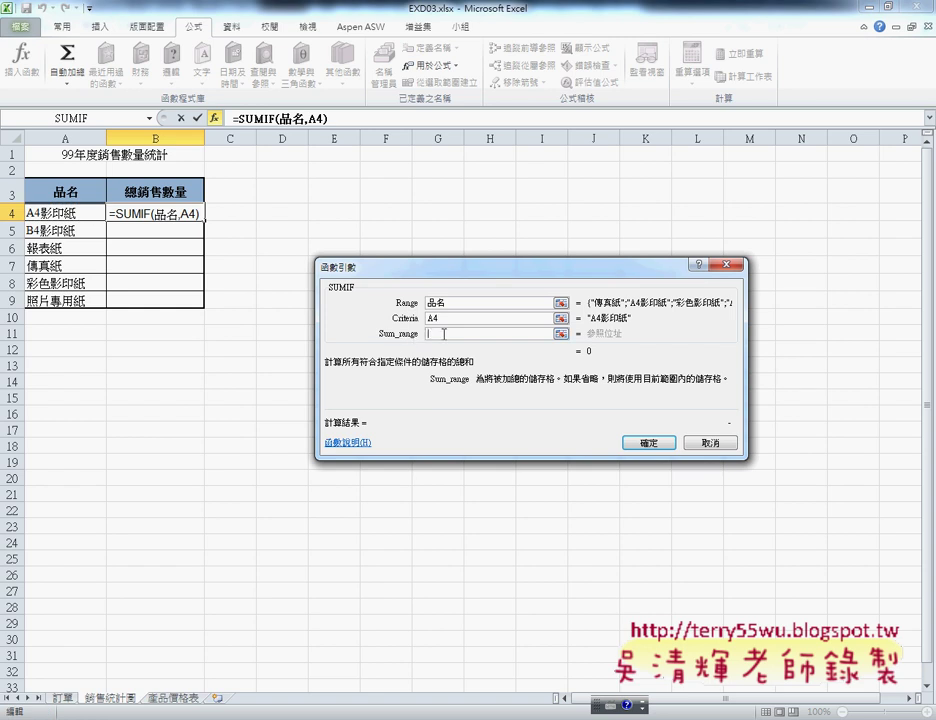
pyautogui.press('F3')
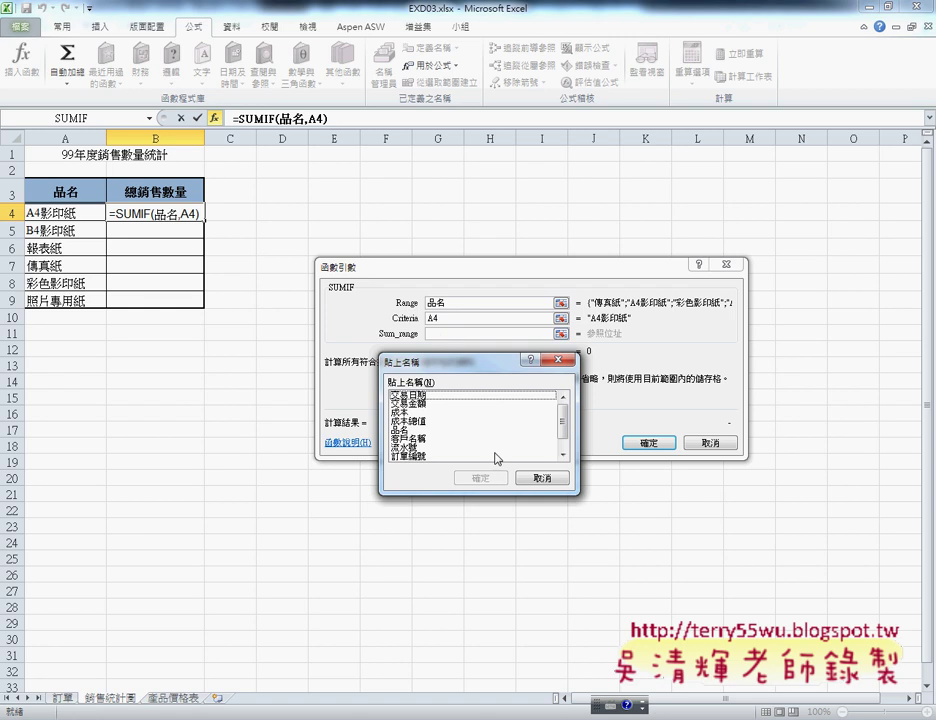
pyautogui.scroll(-1, 566, 436)
pyautogui.click(405, 456)
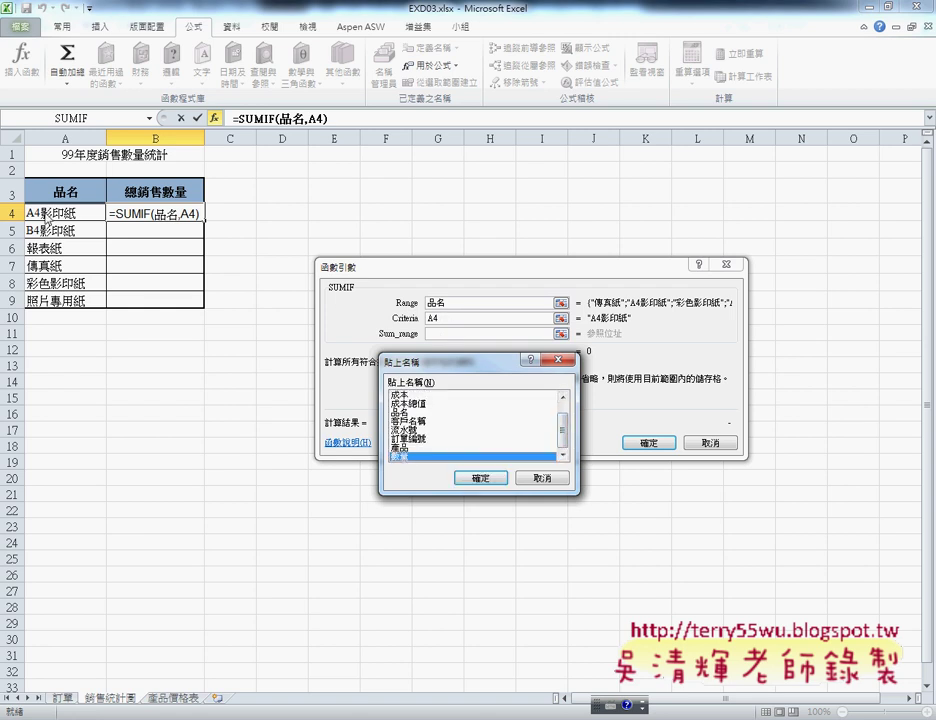
pyautogui.click(480, 478)
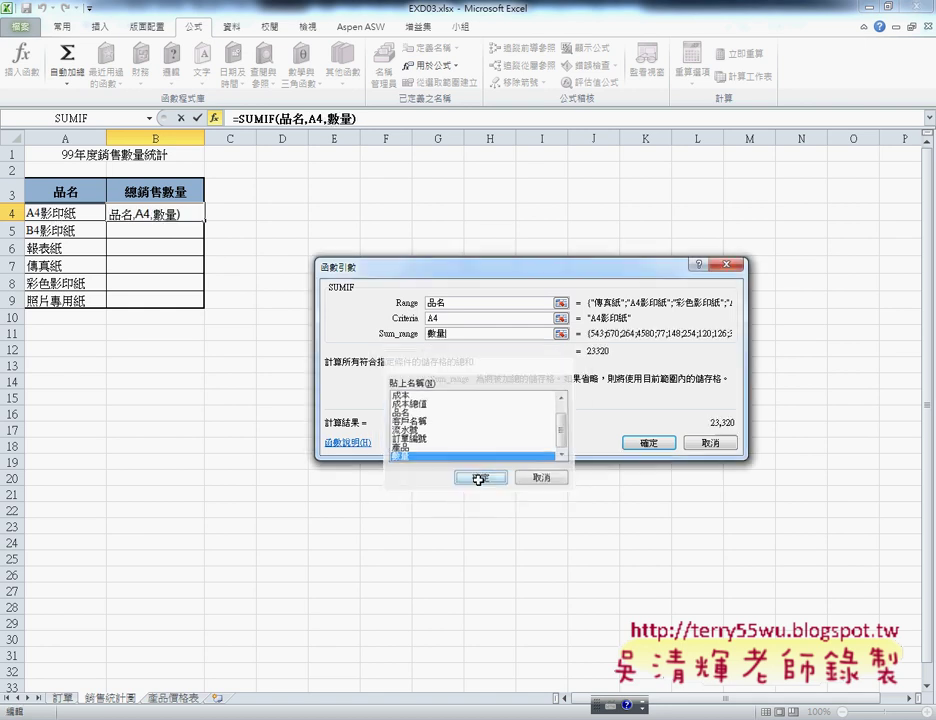
pyautogui.click(648, 444)
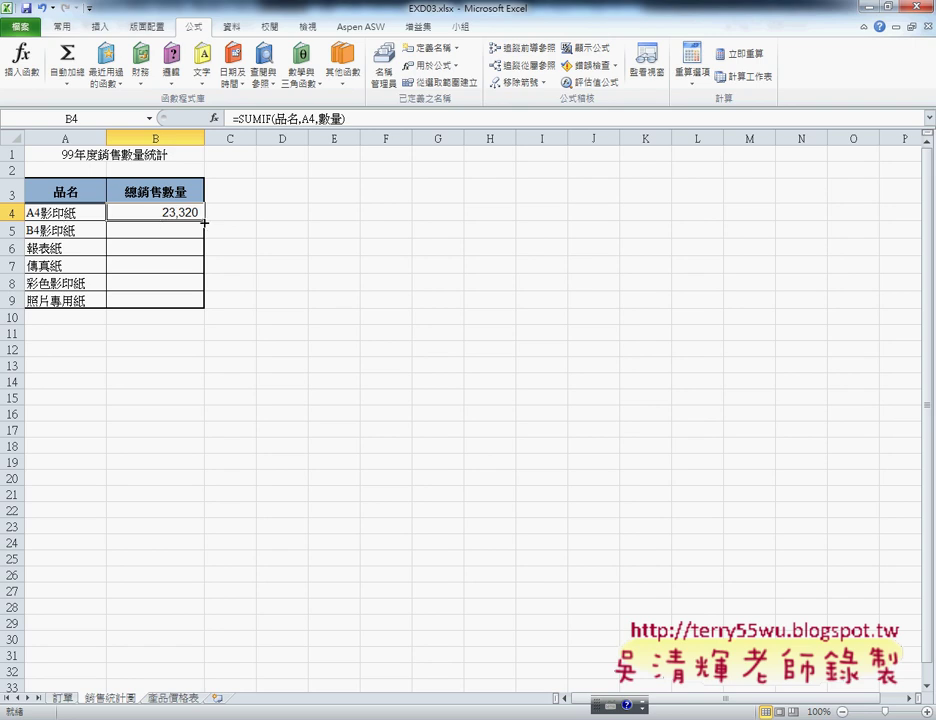
# - Fill B4's SUMIF formula down to B9 and cross-check the 訂單 sheet
pyautogui.moveTo(204, 222); pyautogui.dragTo(204, 310)
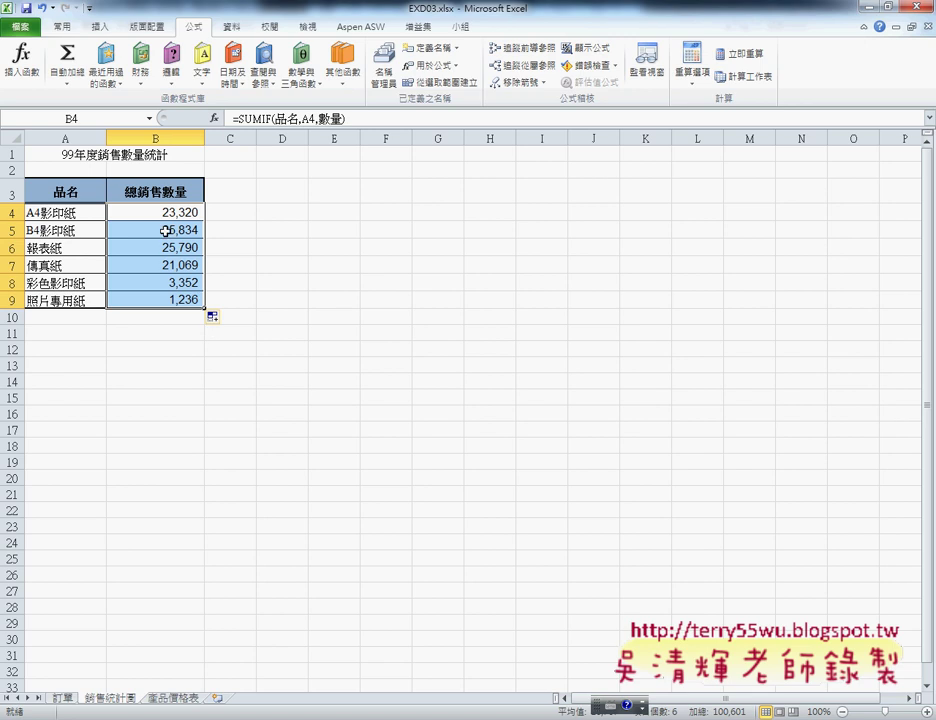
pyautogui.click(62, 698)
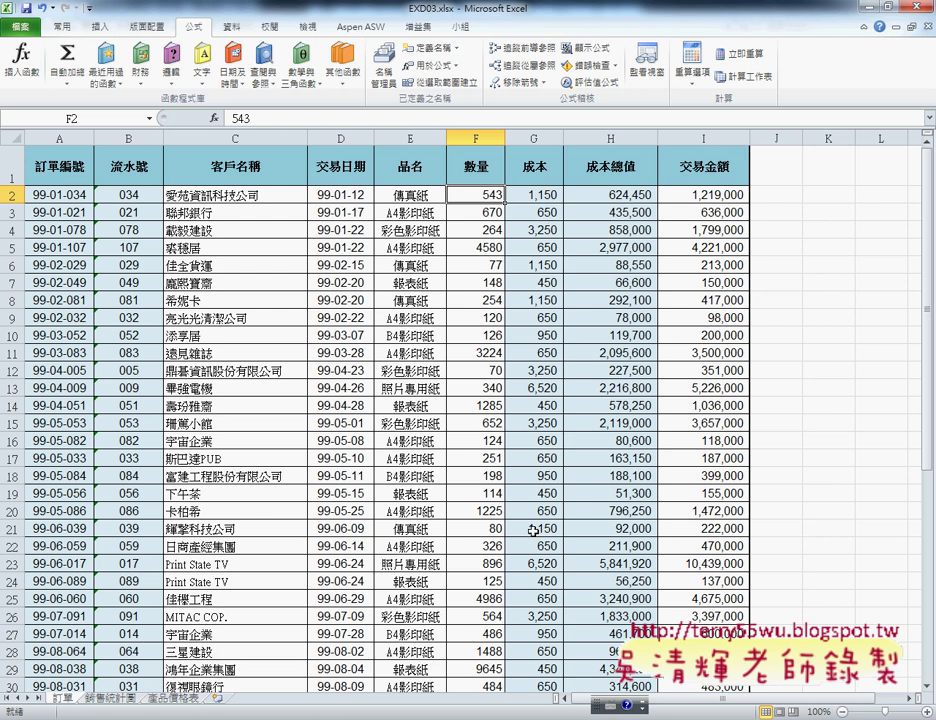
pyautogui.scroll(-8, 537, 560)
pyautogui.scroll(-1, 539, 566)
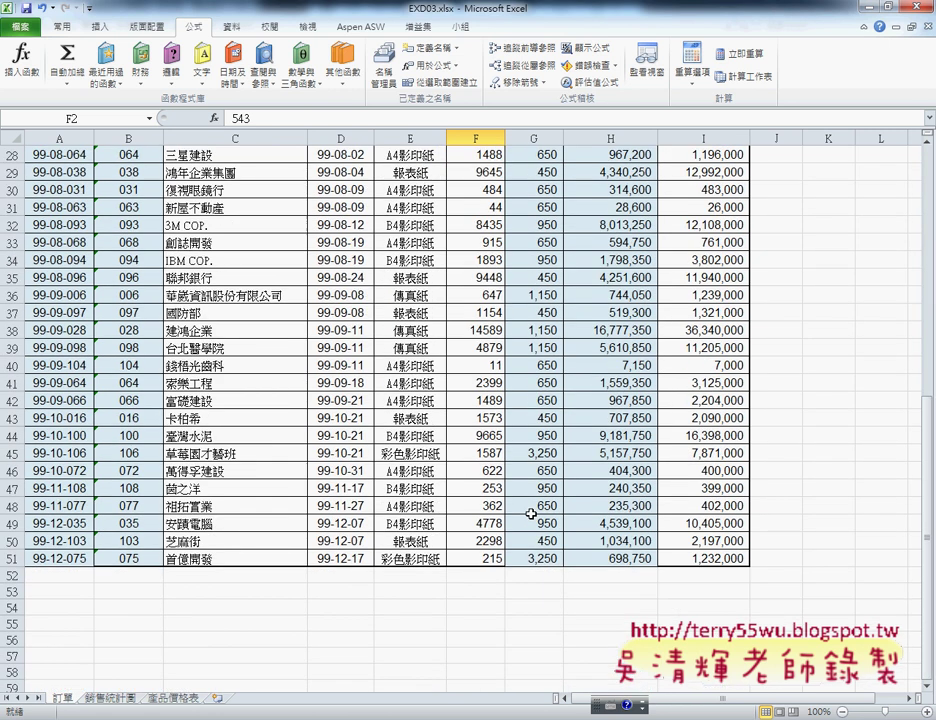
pyautogui.scroll(9, 533, 520)
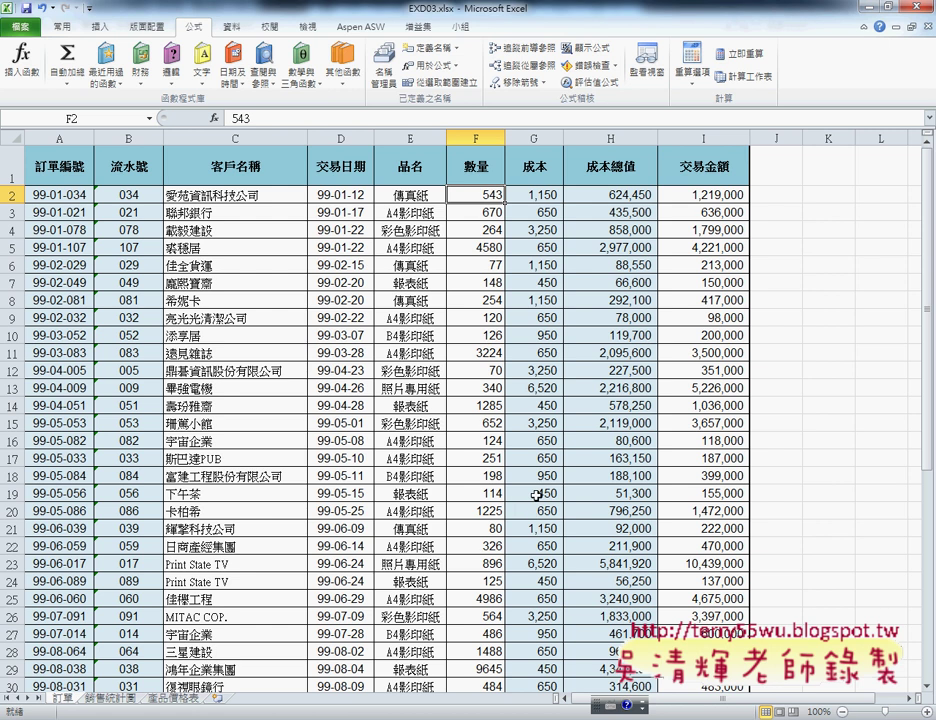
pyautogui.hotkey('ctrl', 'pagedown')
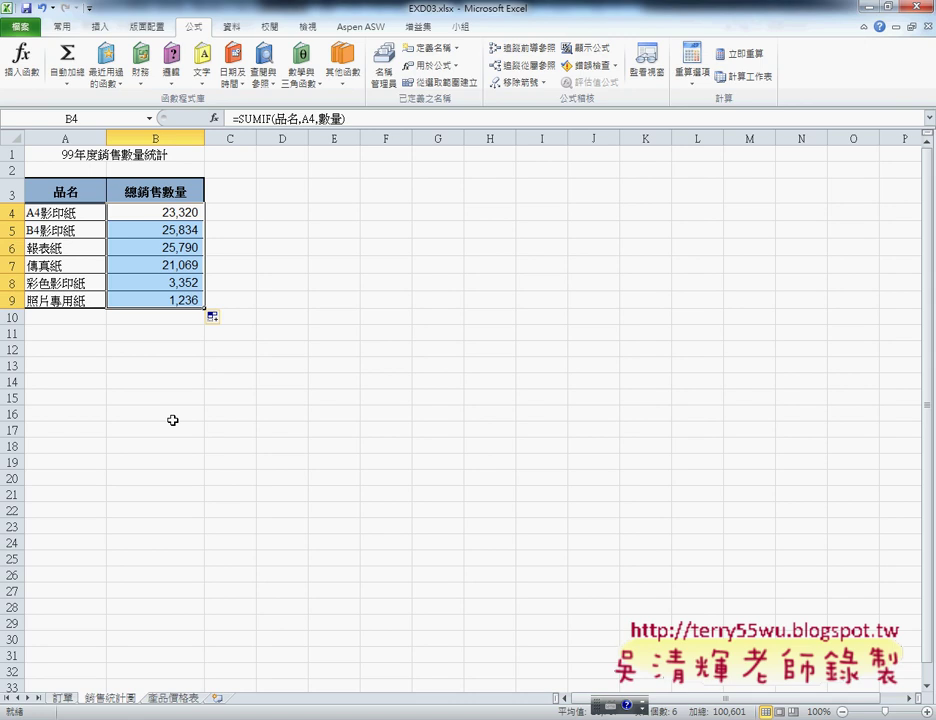
# - Insert a Pie of Pie chart of the paper product totals
pyautogui.click(173, 265)
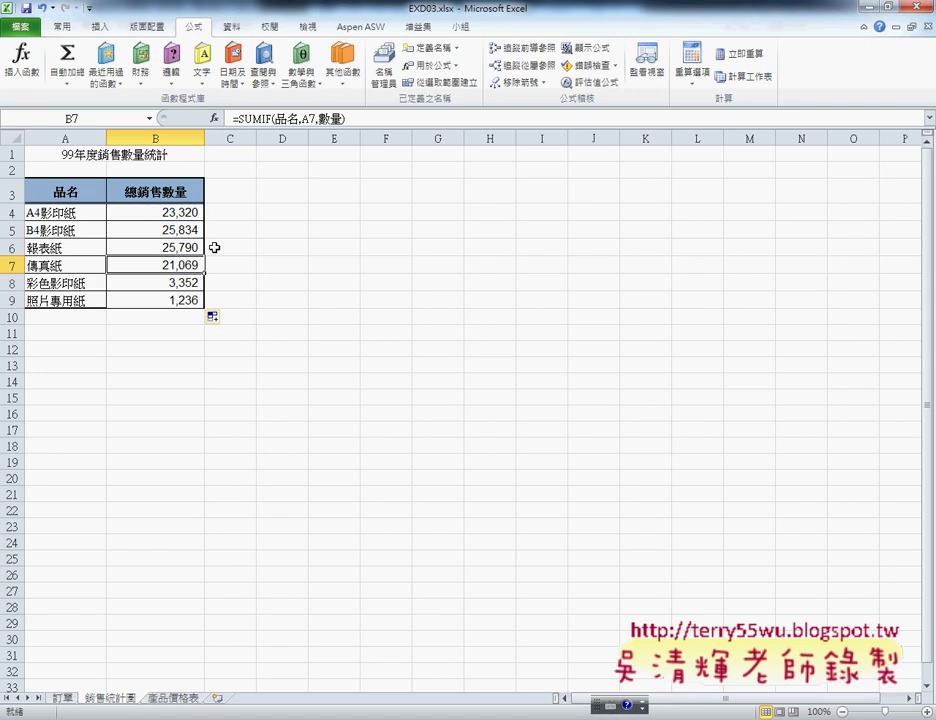
pyautogui.click(99, 26)
pyautogui.click(364, 80)
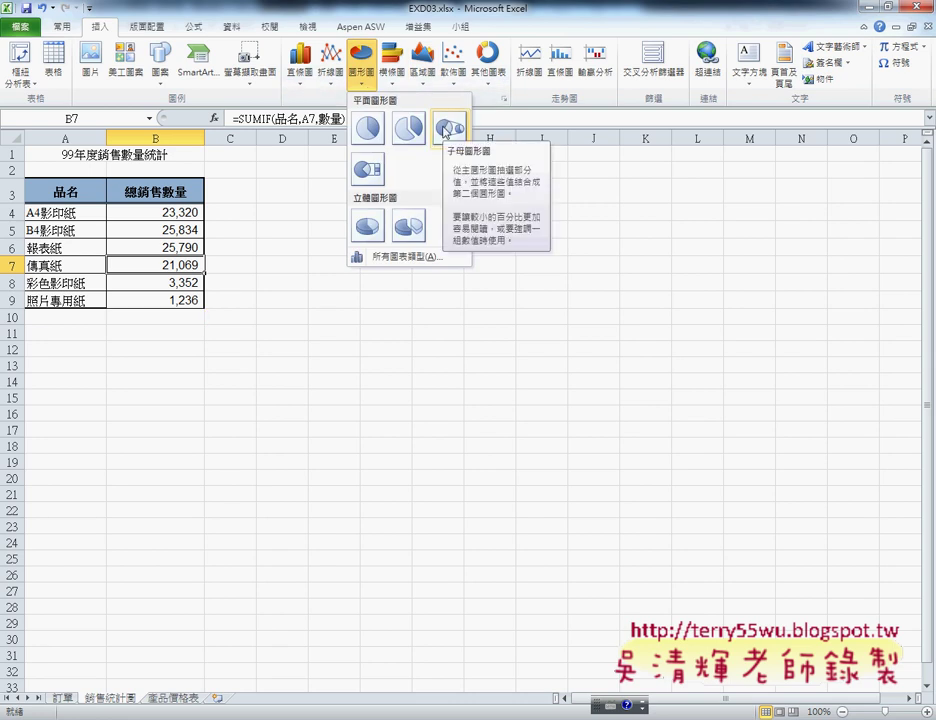
pyautogui.click(444, 130)
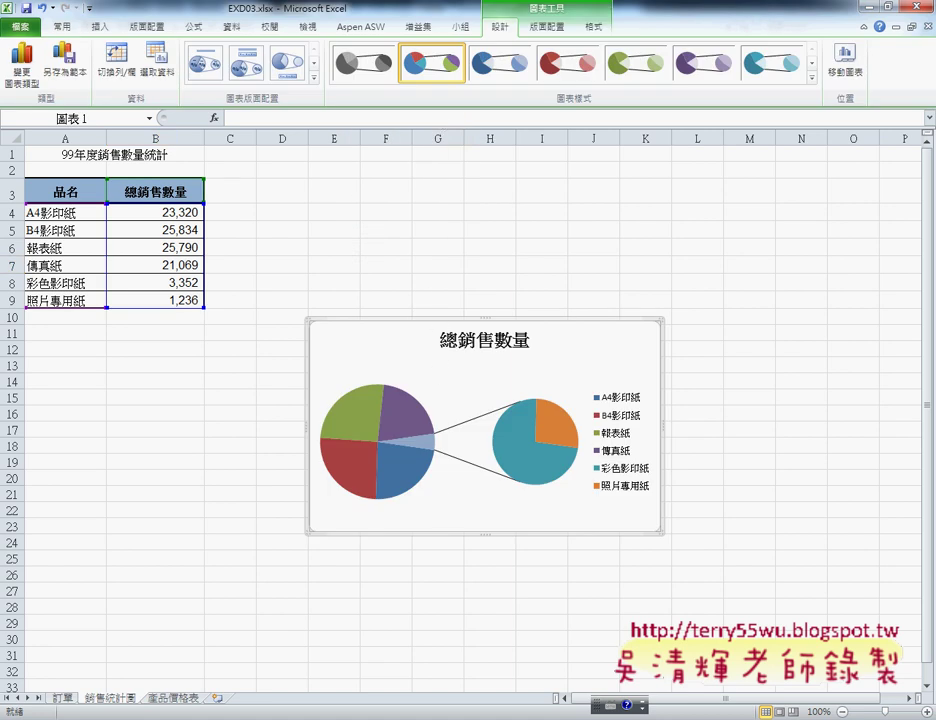
# - Review the exercise instructions PDF, then minimize Adobe Reader
pyautogui.hotkey('alt', 'Tab')
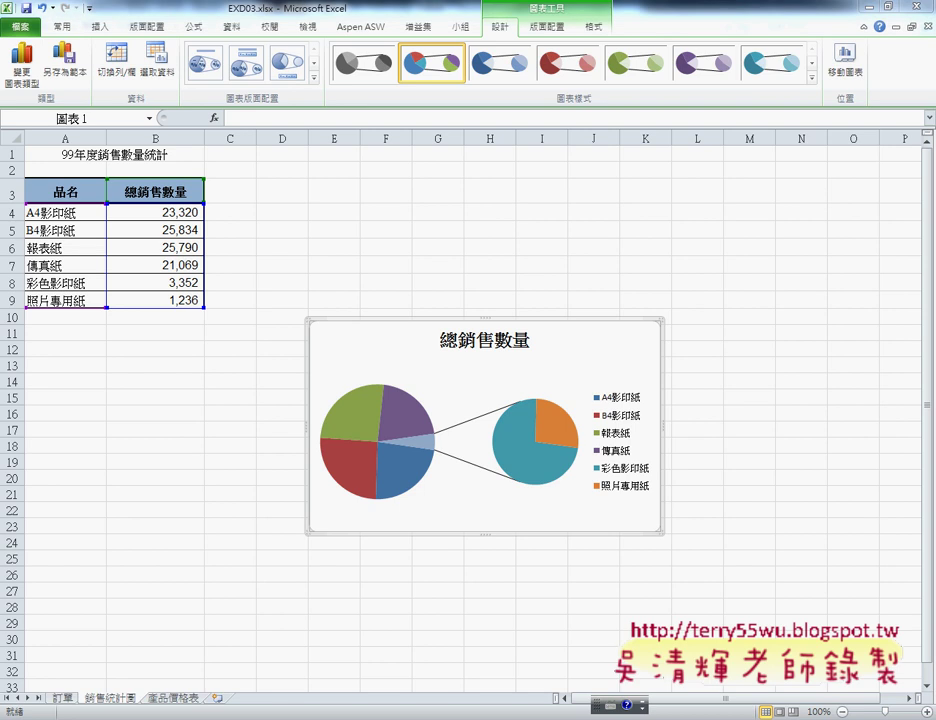
pyautogui.scroll(-2, 424, 437)
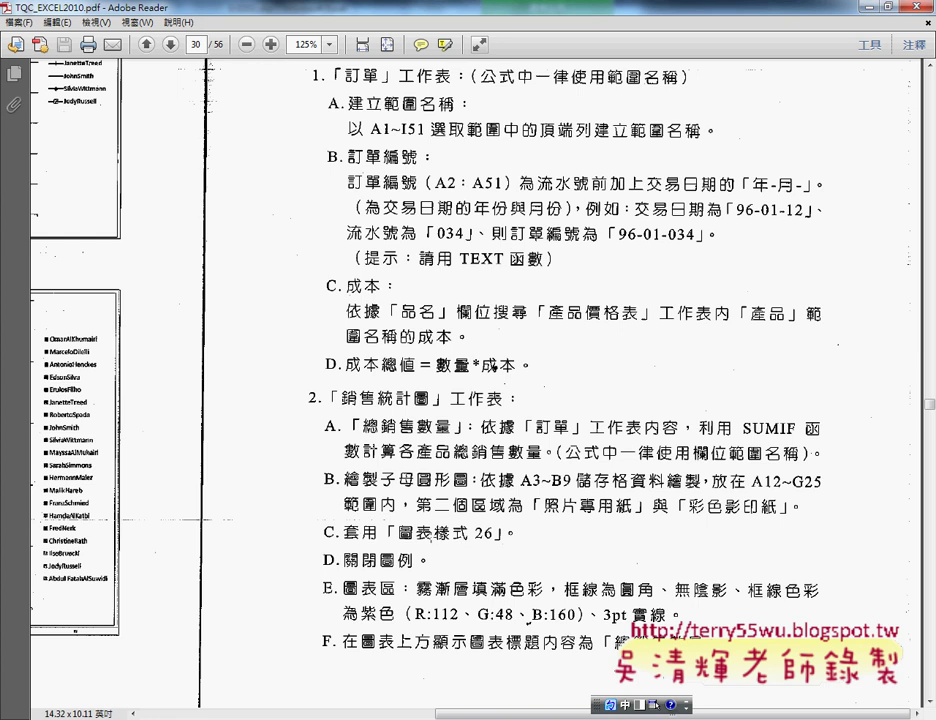
pyautogui.click(866, 8)
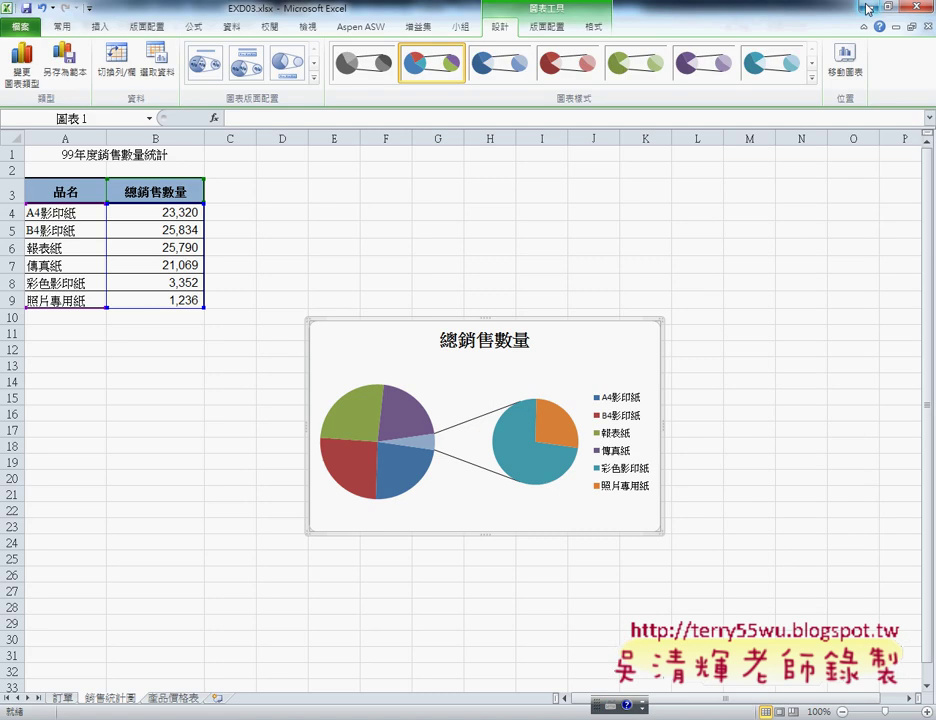
# - Apply chart style 26 and drag the chart left beneath the sales table
pyautogui.click(812, 77)
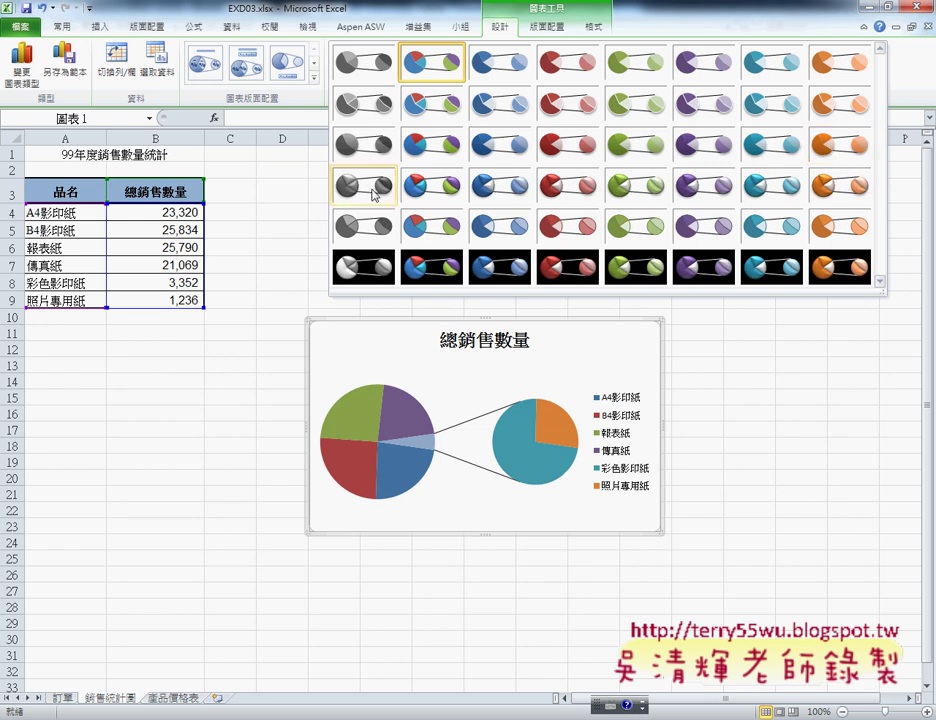
pyautogui.click(443, 203)
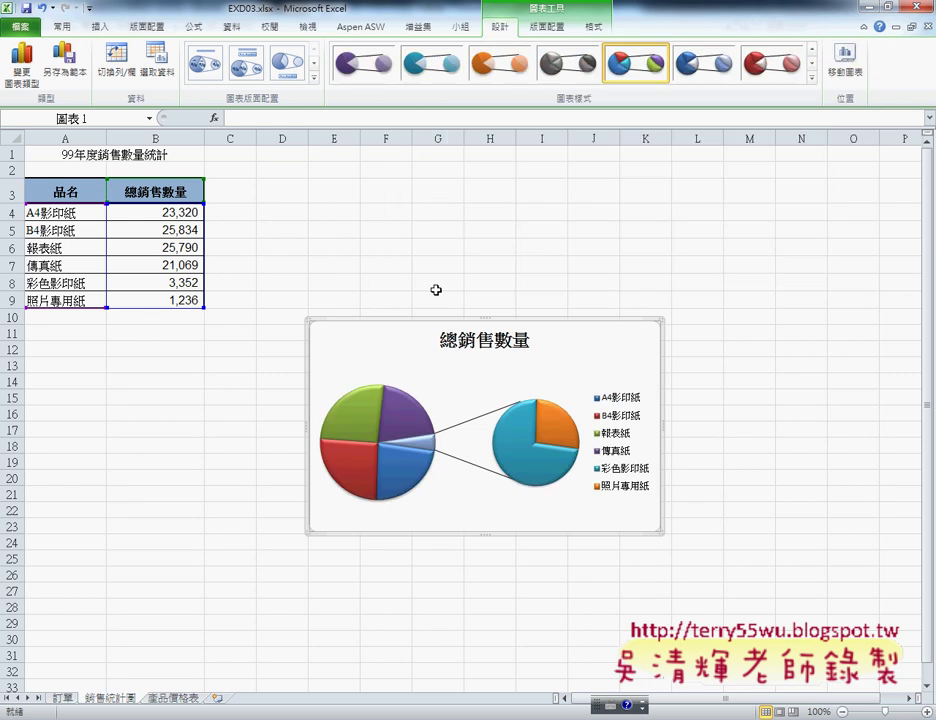
pyautogui.moveTo(434, 320); pyautogui.dragTo(200, 325)
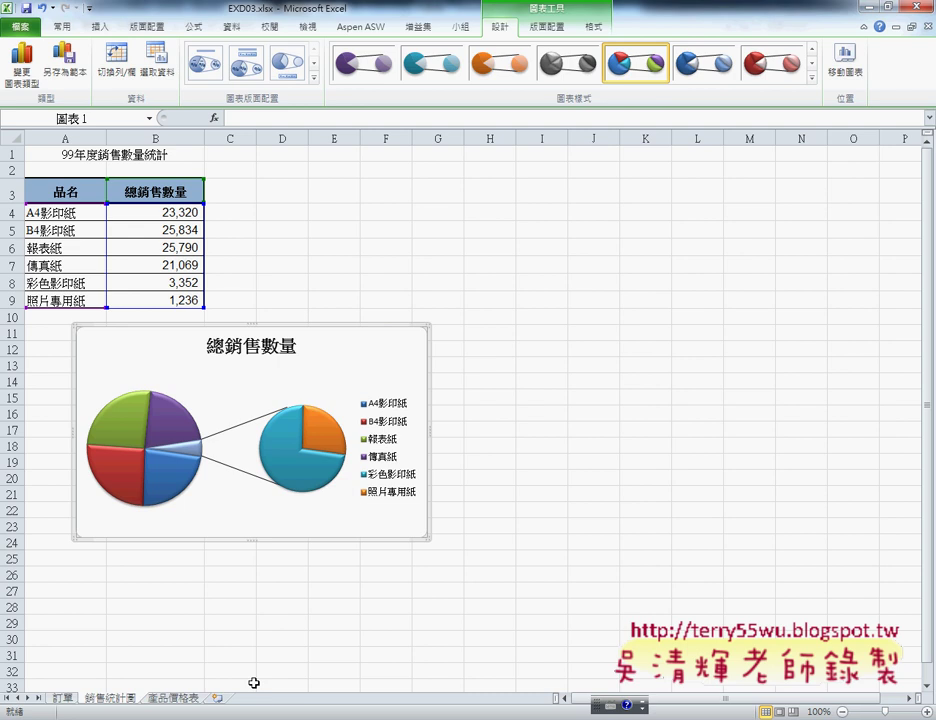
pyautogui.hotkey('alt', 'Tab')
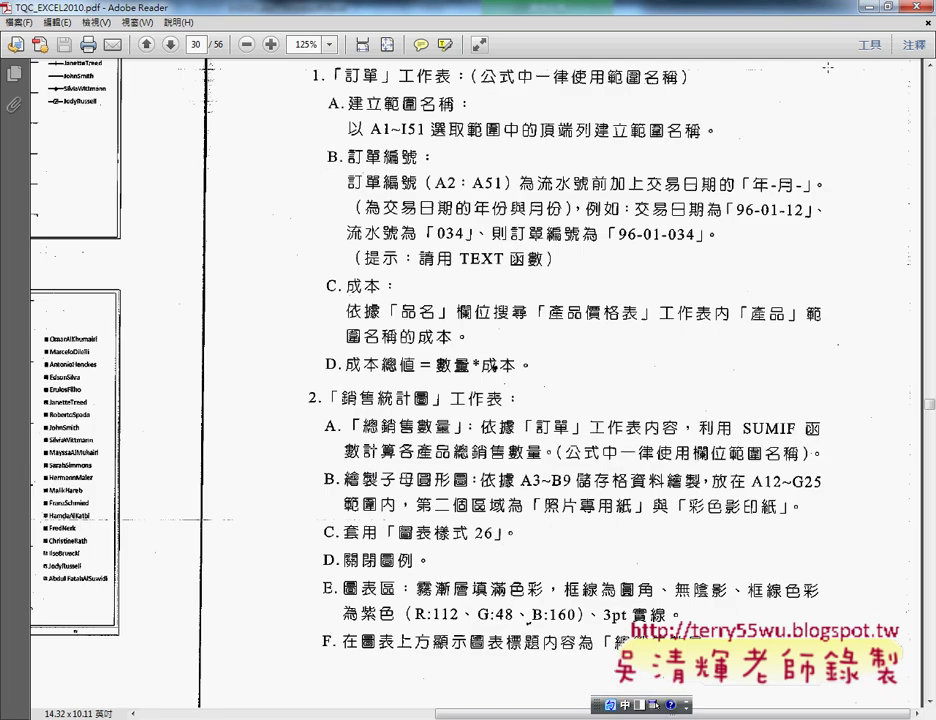
pyautogui.hotkey('alt', 'Tab')
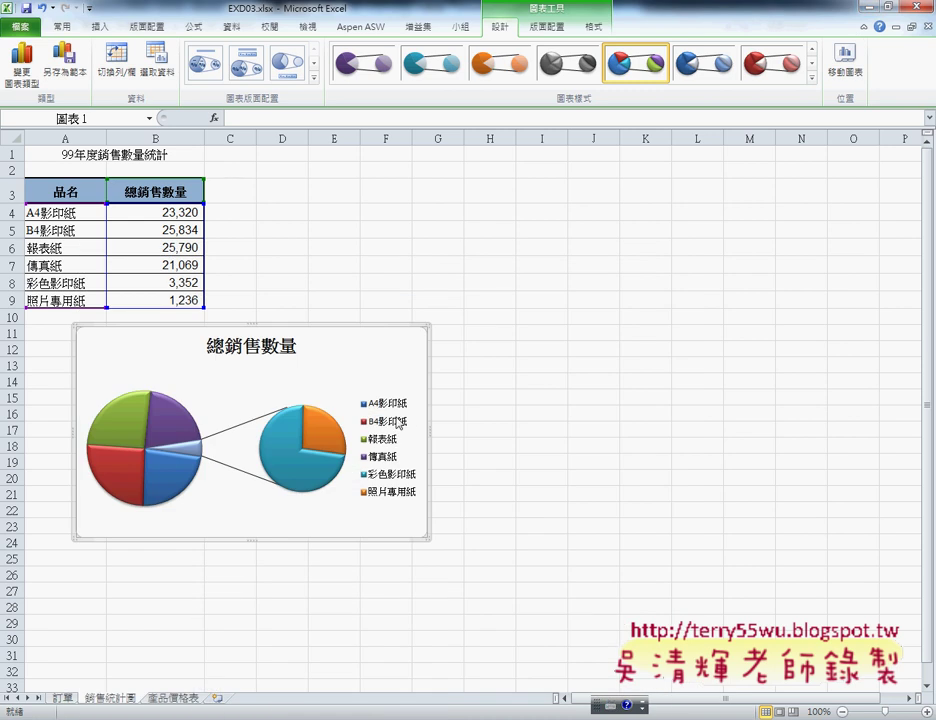
# - Delete the chart's legend, then switch to the exercise instructions PDF
pyautogui.click(389, 410)
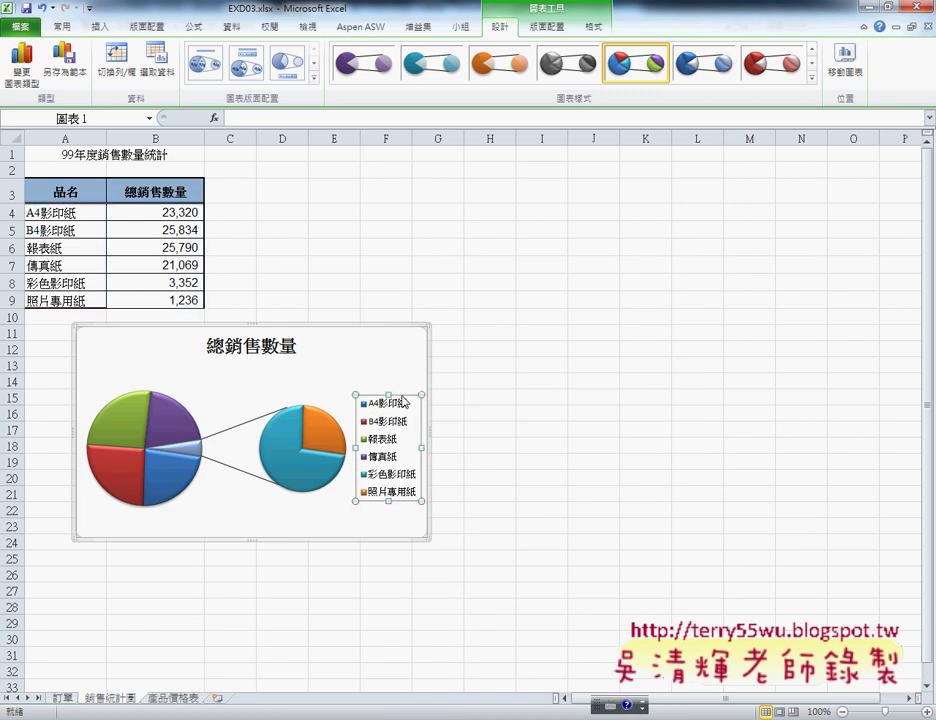
pyautogui.click(545, 27)
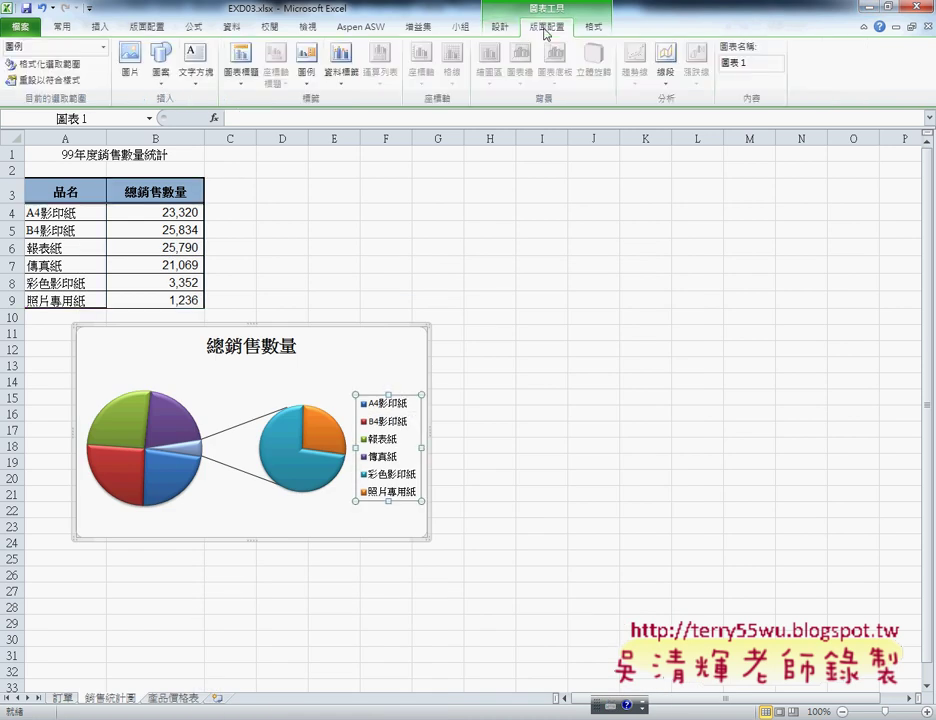
pyautogui.click(303, 84)
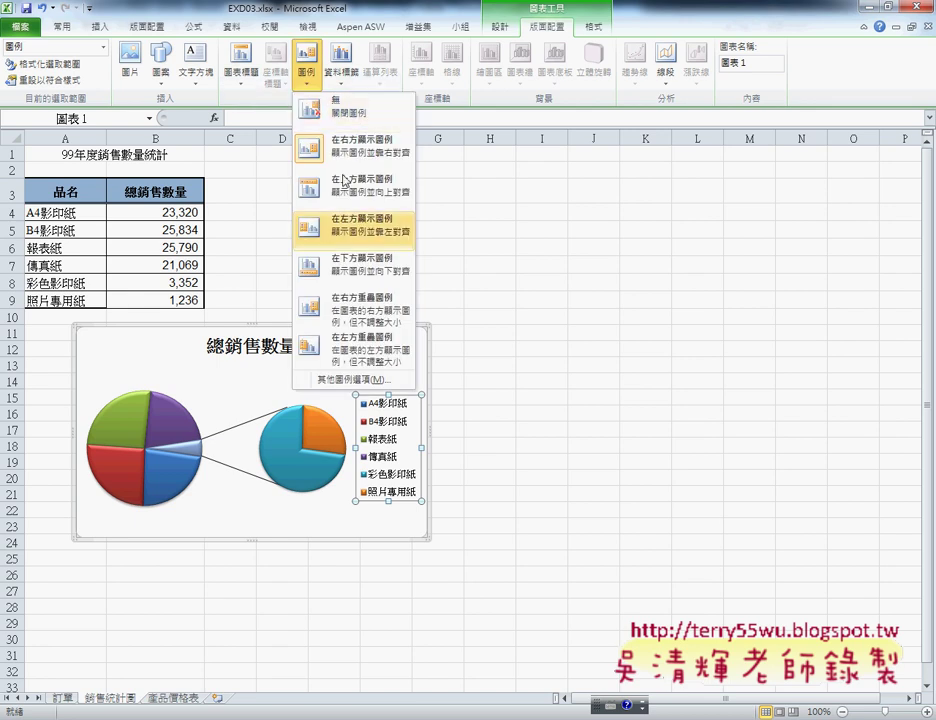
pyautogui.press('Escape')
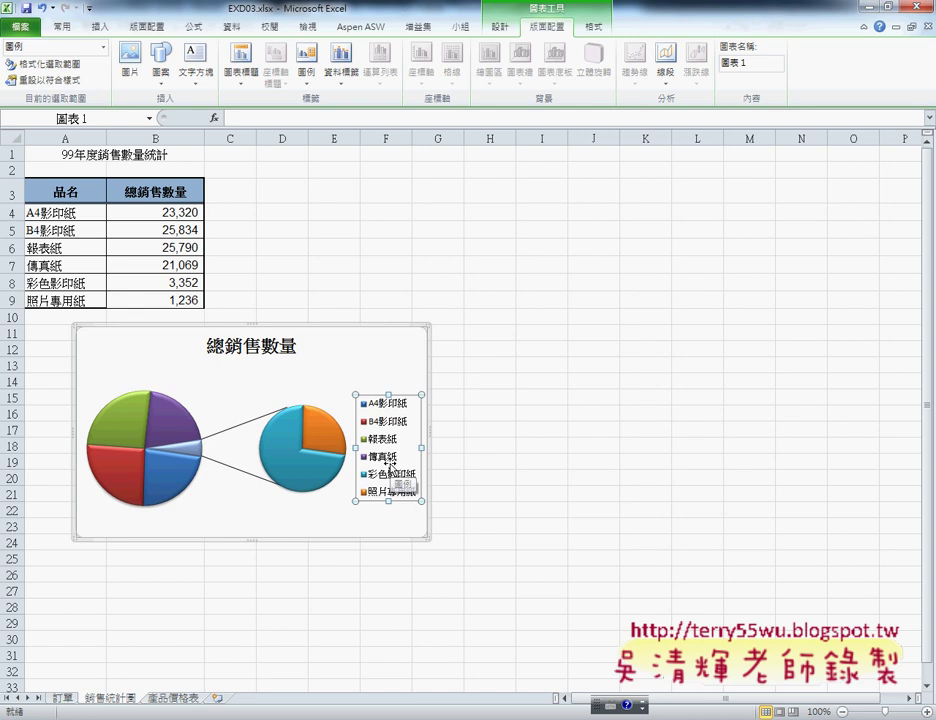
pyautogui.press('Delete')
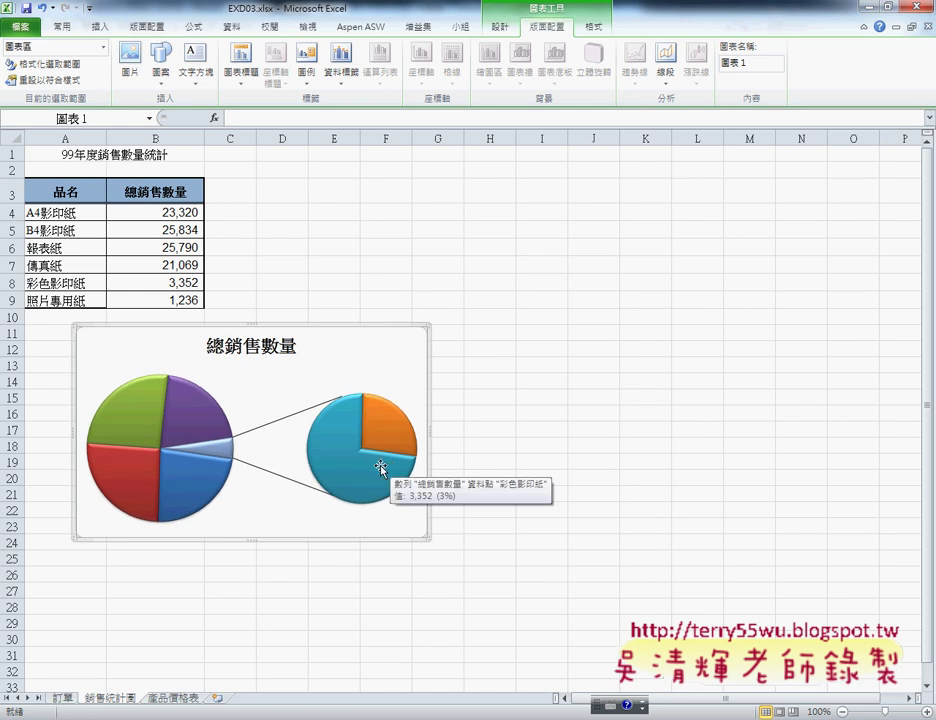
pyautogui.hotkey('alt', 'Tab')
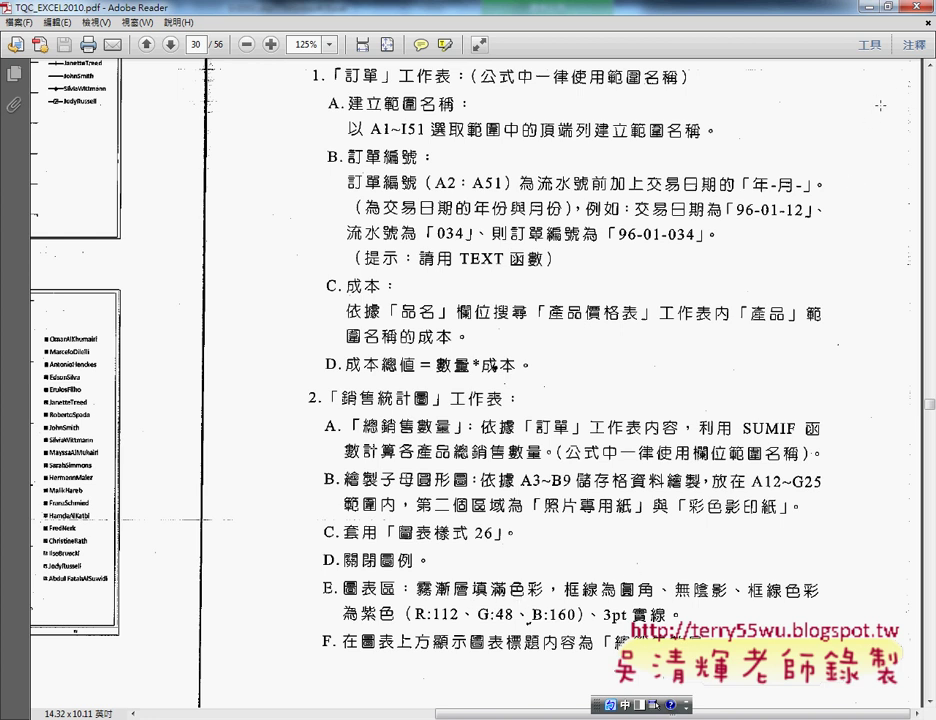
# - Fill the chart area with the lavender preset gradient through Format Chart Area
pyautogui.click(869, 8)
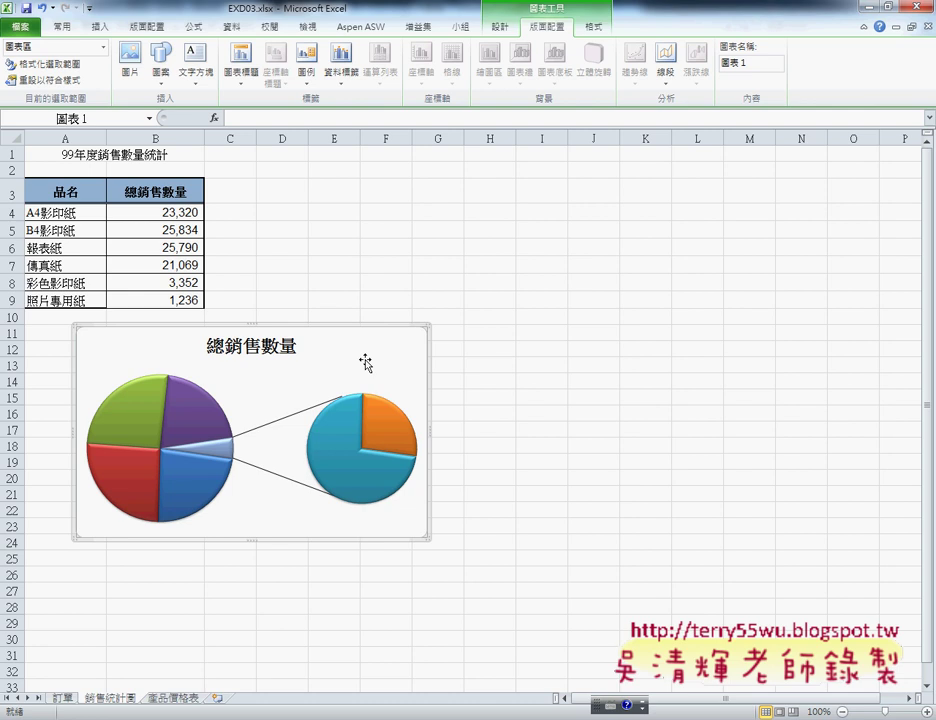
pyautogui.rightClick(366, 362)
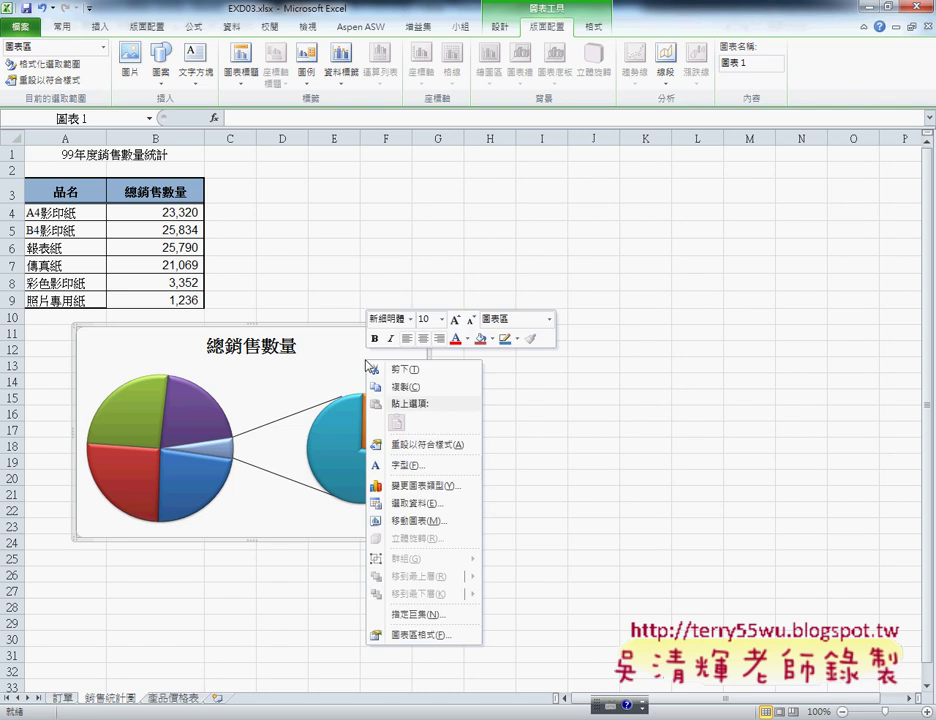
pyautogui.click(422, 636)
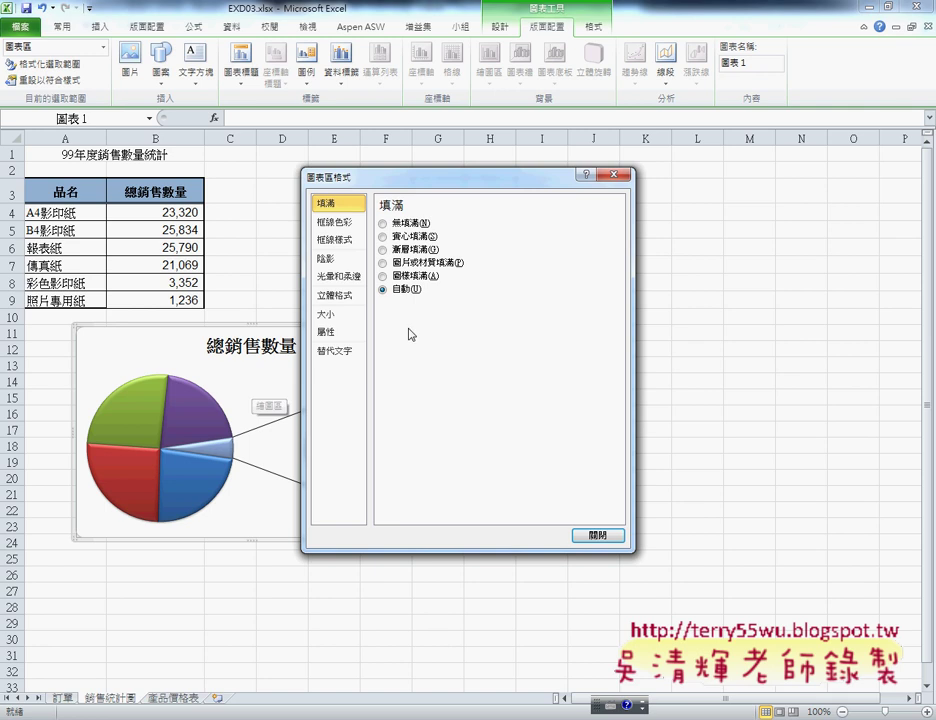
pyautogui.click(428, 251)
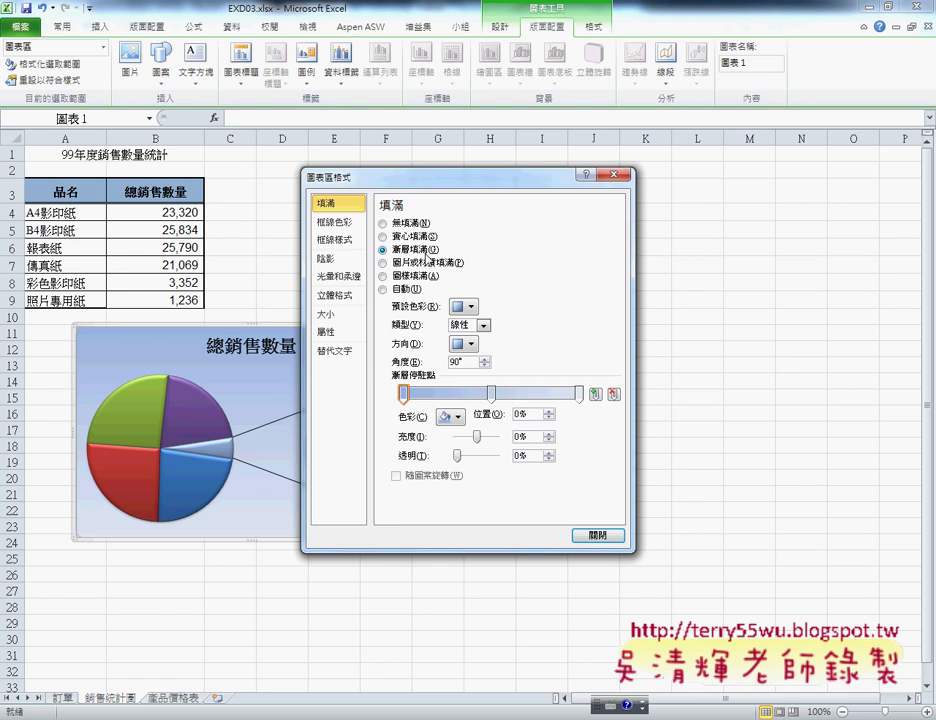
pyautogui.click(472, 306)
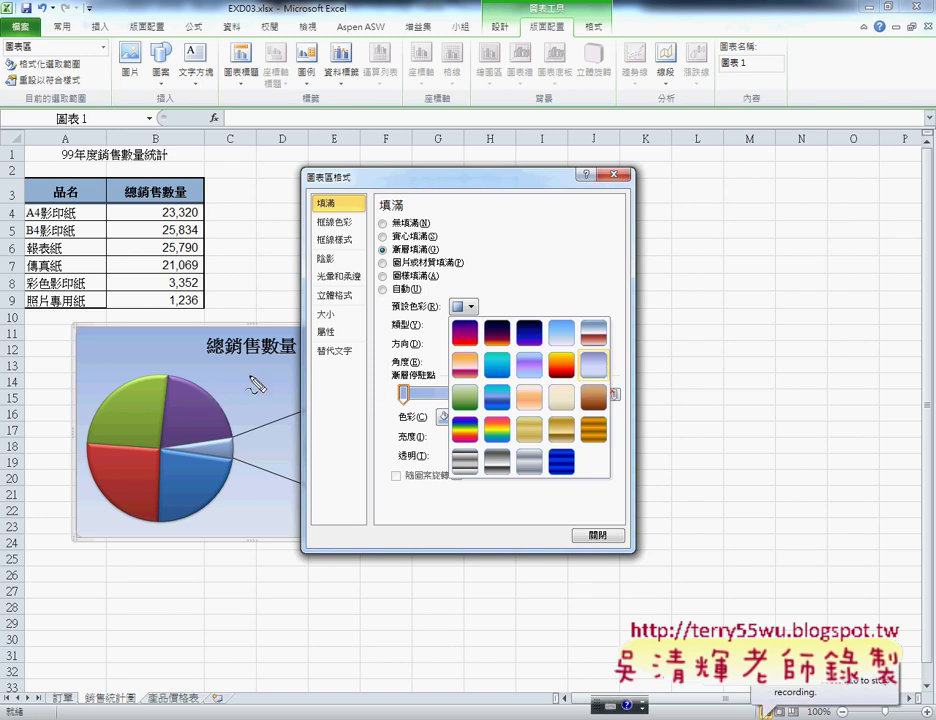
pyautogui.moveTo(345, 157); pyautogui.dragTo(366, 163)
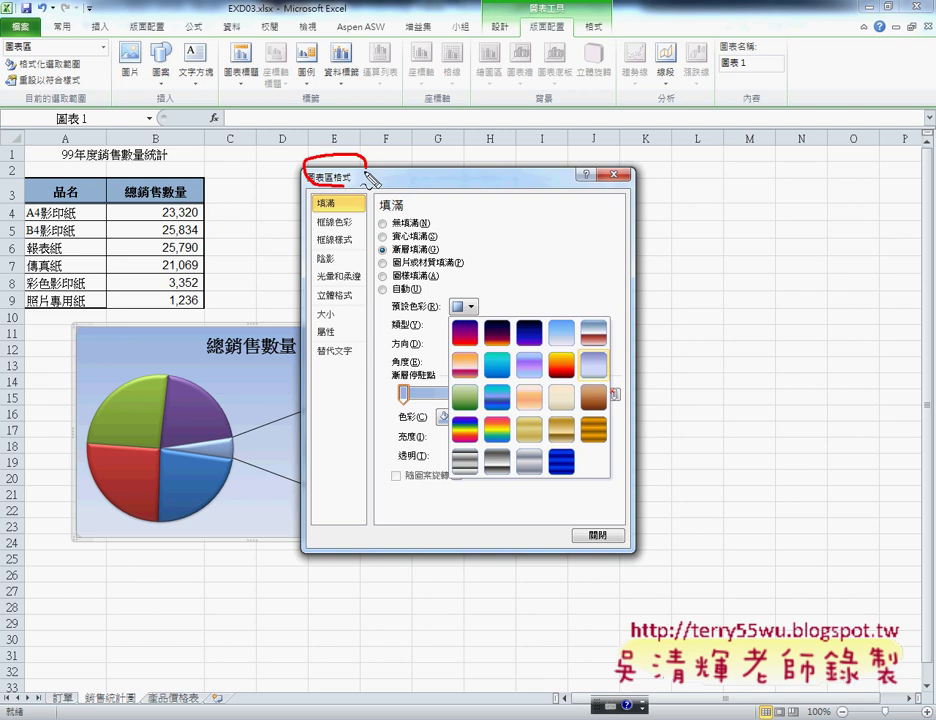
pyautogui.moveTo(316, 209)
pyautogui.mouseDown()
pyautogui.moveTo(320, 196)
pyautogui.moveTo(380, 248)
pyautogui.mouseUp()
pyautogui.moveTo(445, 238); pyautogui.dragTo(384, 247)
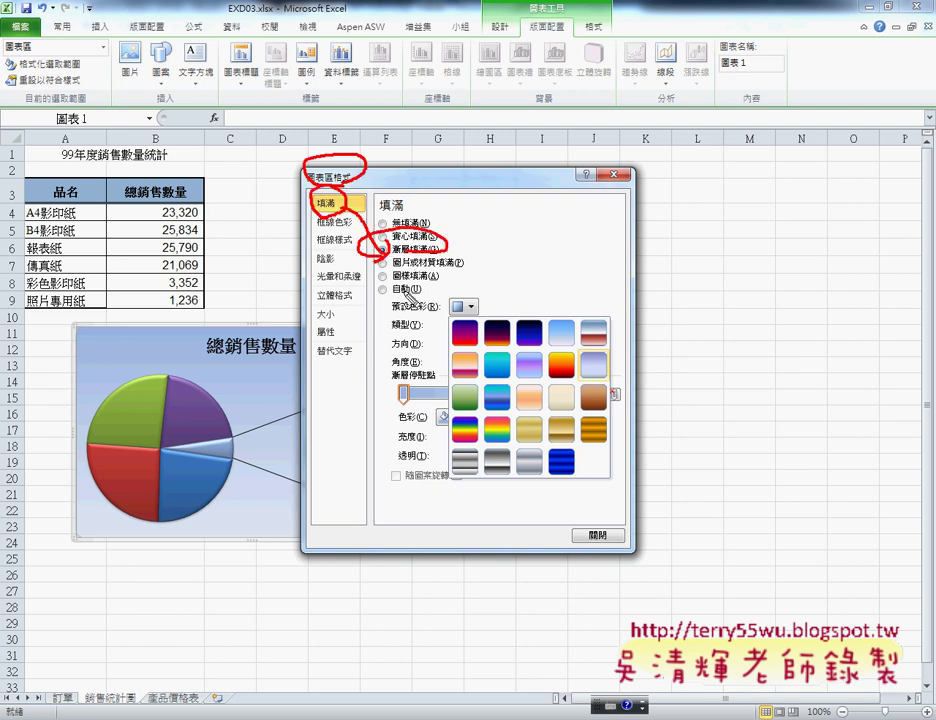
pyautogui.moveTo(400, 302)
pyautogui.mouseDown()
pyautogui.moveTo(482, 297)
pyautogui.moveTo(600, 352)
pyautogui.moveTo(609, 388)
pyautogui.mouseUp()
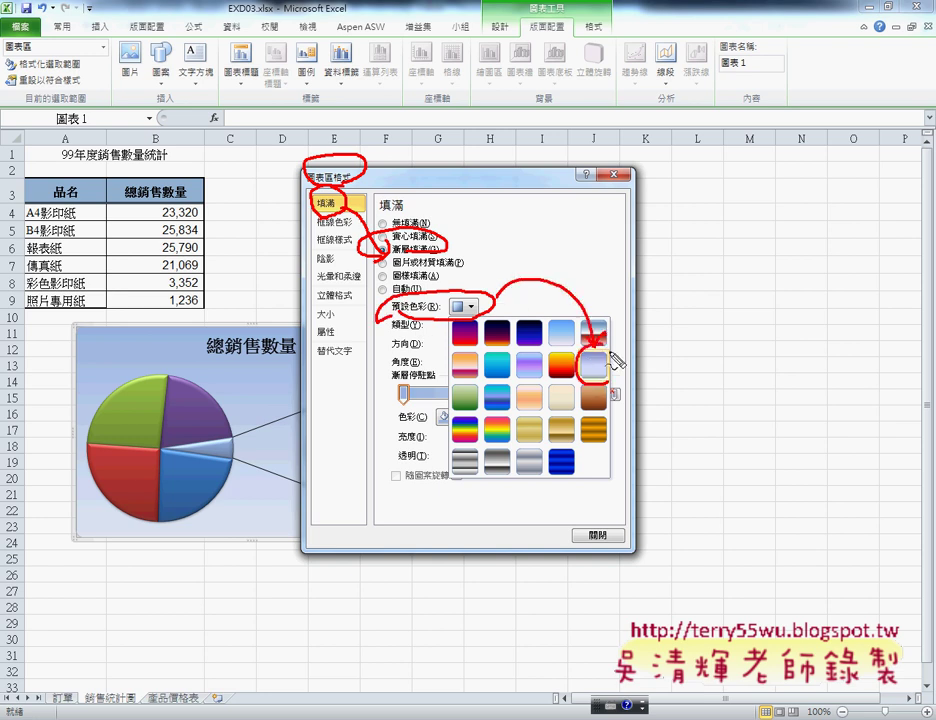
pyautogui.press('Escape')
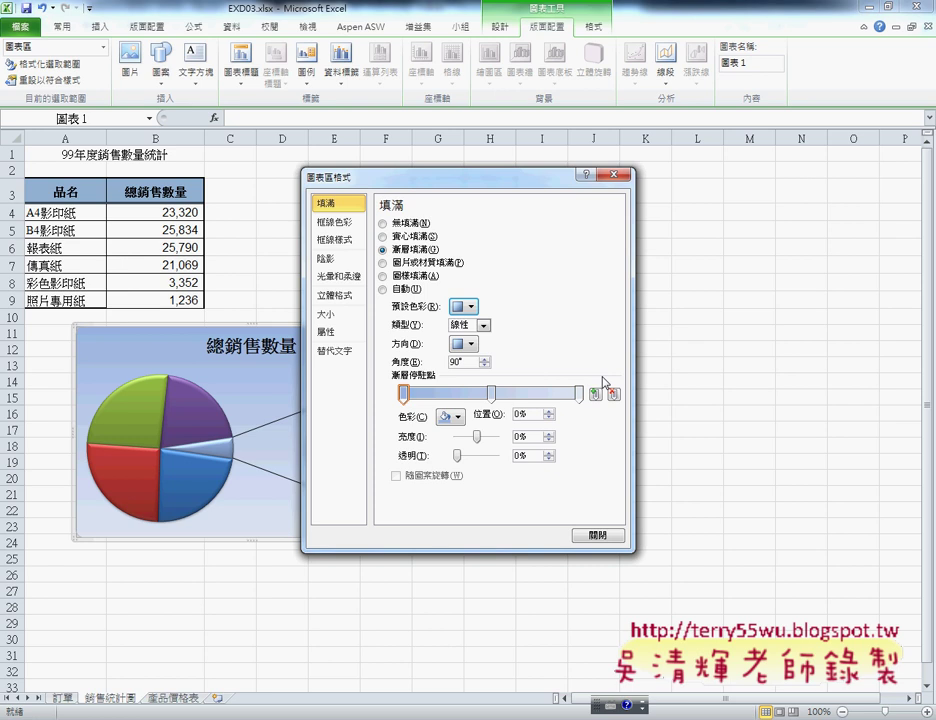
pyautogui.click(466, 306)
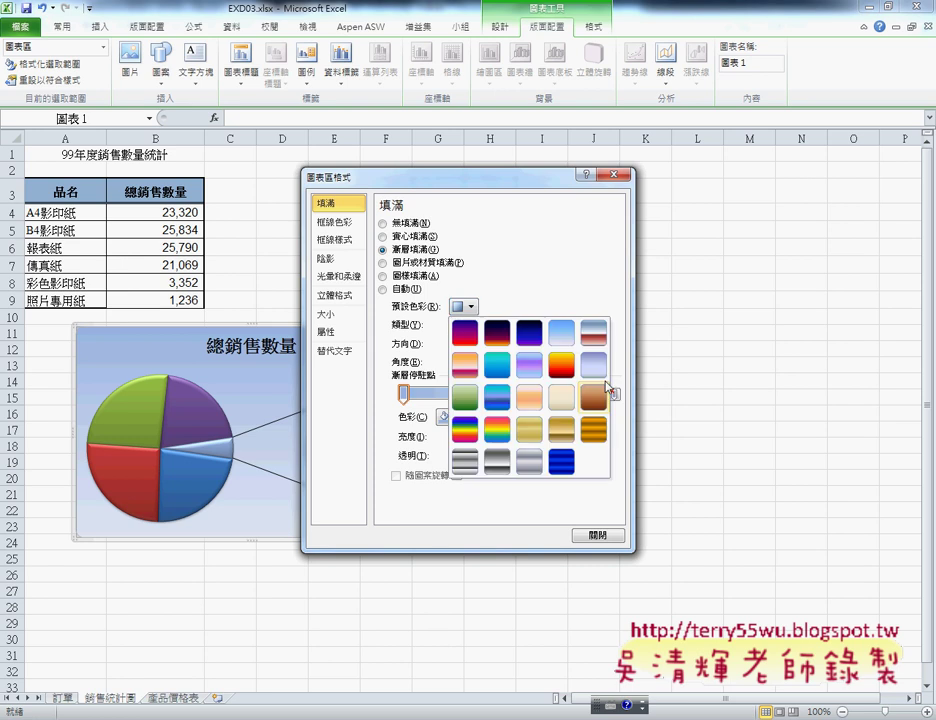
pyautogui.click(598, 364)
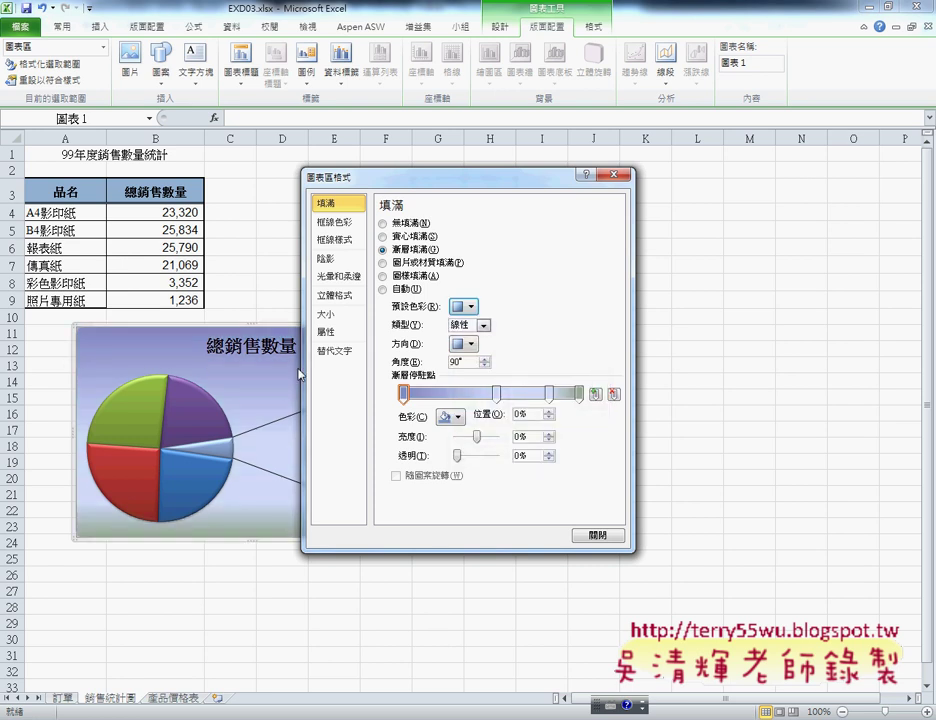
# - Make the chart area border a solid purple line
pyautogui.click(334, 224)
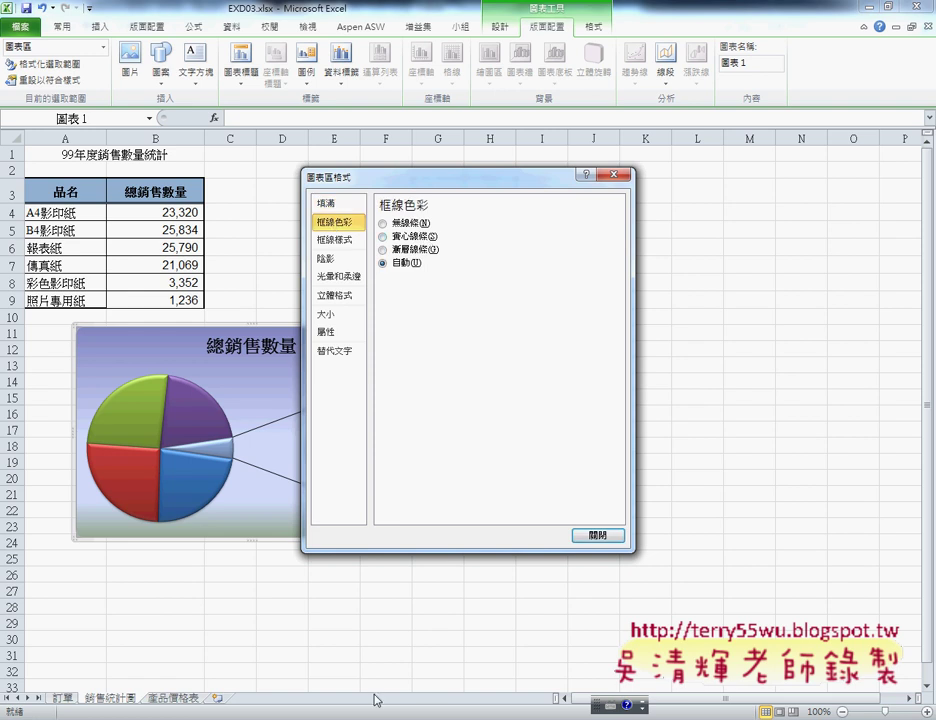
pyautogui.hotkey('alt', 'Tab')
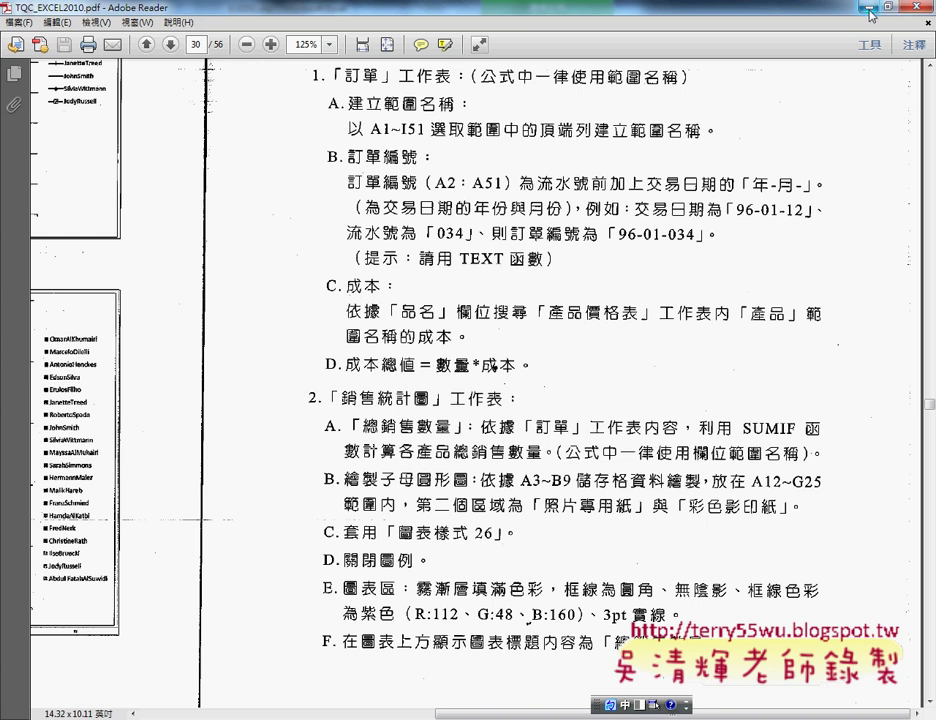
pyautogui.hotkey('alt', 'Tab')
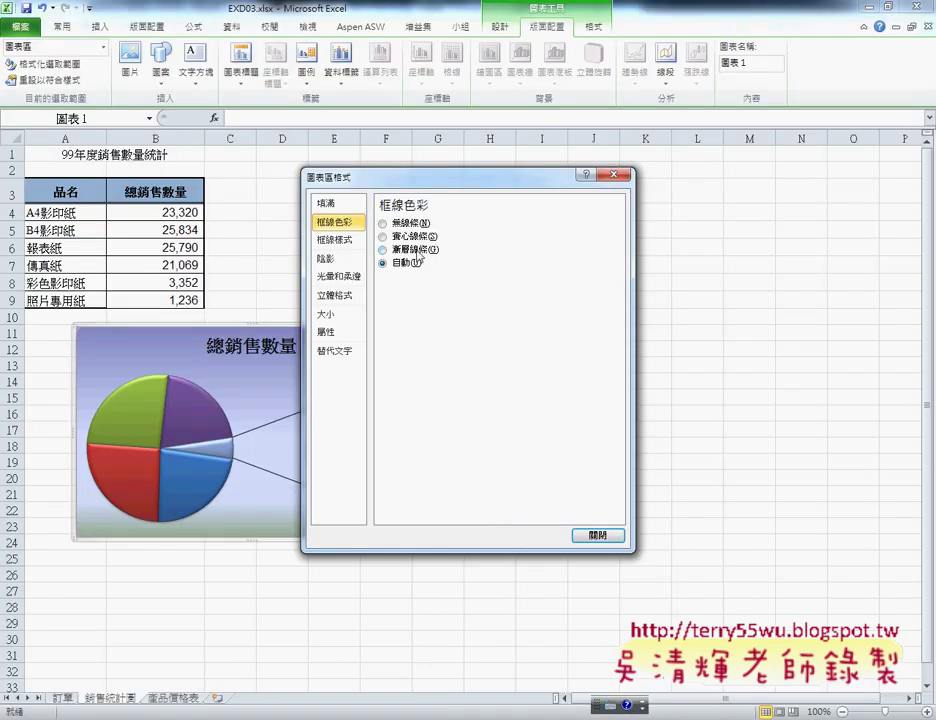
pyautogui.click(420, 237)
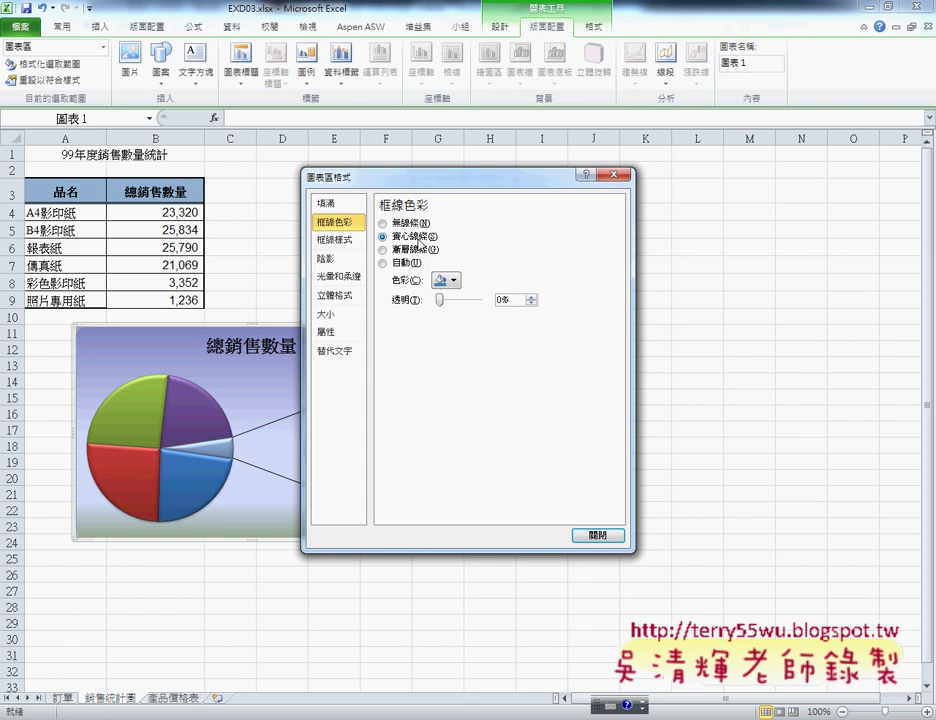
pyautogui.click(447, 281)
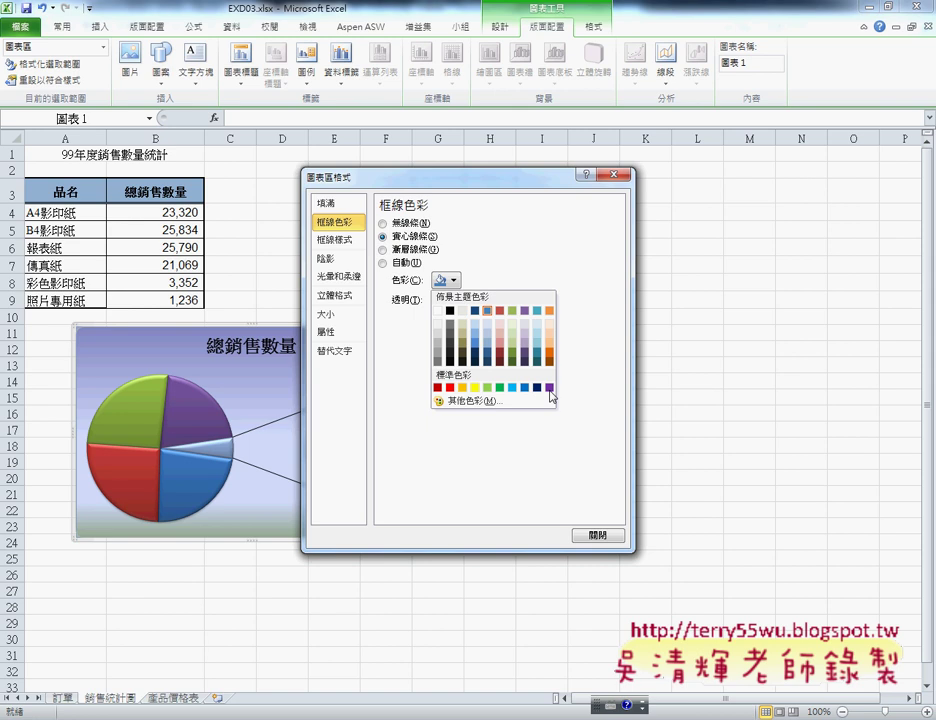
pyautogui.click(552, 396)
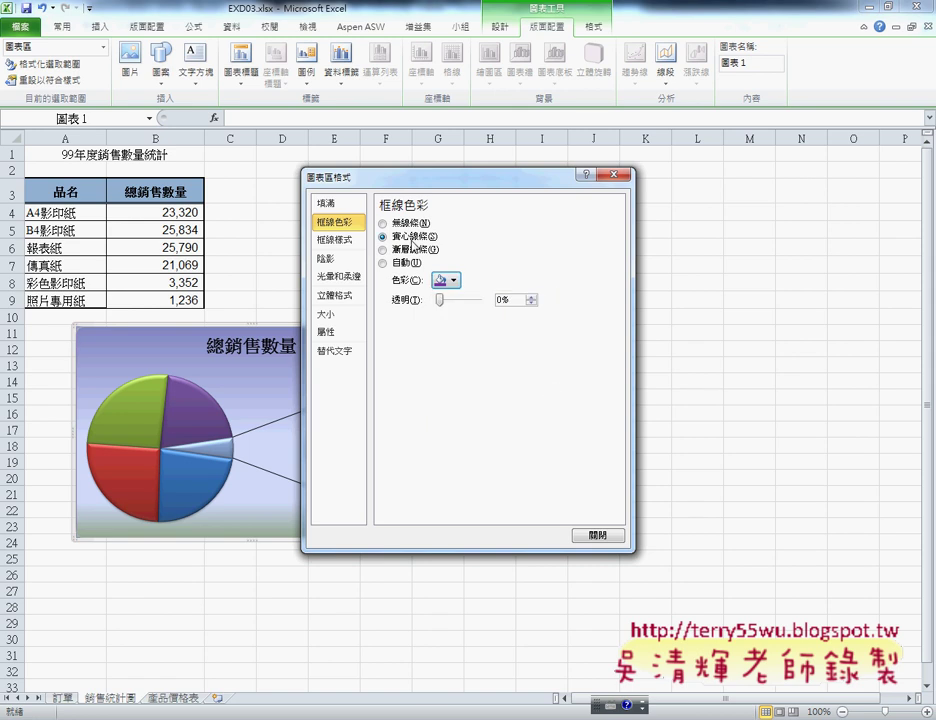
pyautogui.click(340, 240)
# - Set the border width to 3 pt and turn on rounded corners
pyautogui.doubleClick(449, 221)
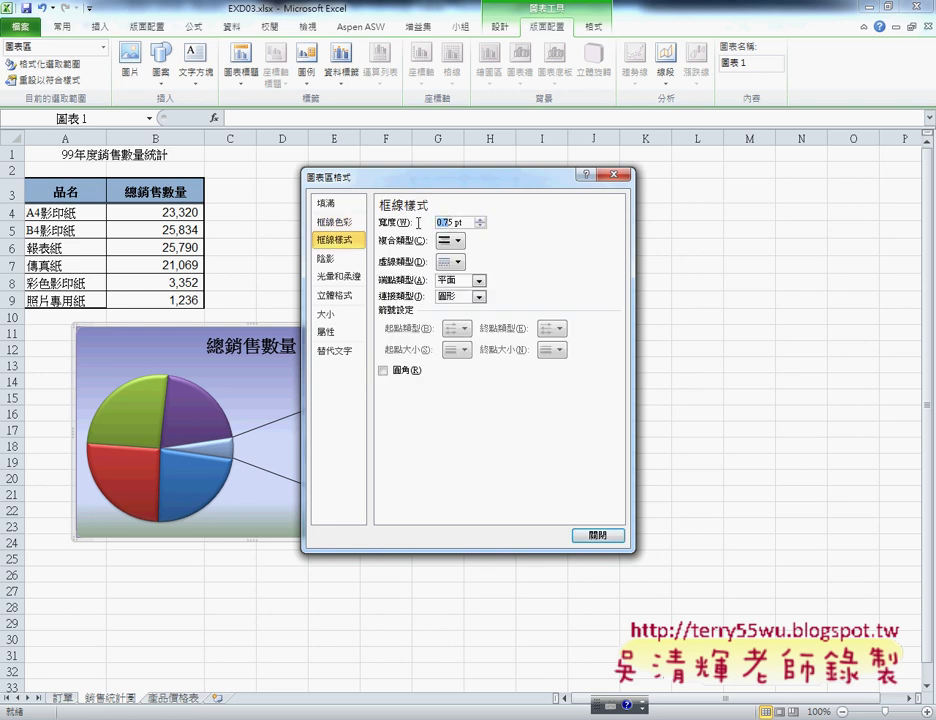
pyautogui.click(453, 221)
pyautogui.doubleClick(453, 221)
pyautogui.write('3')
pyautogui.press('Tab')
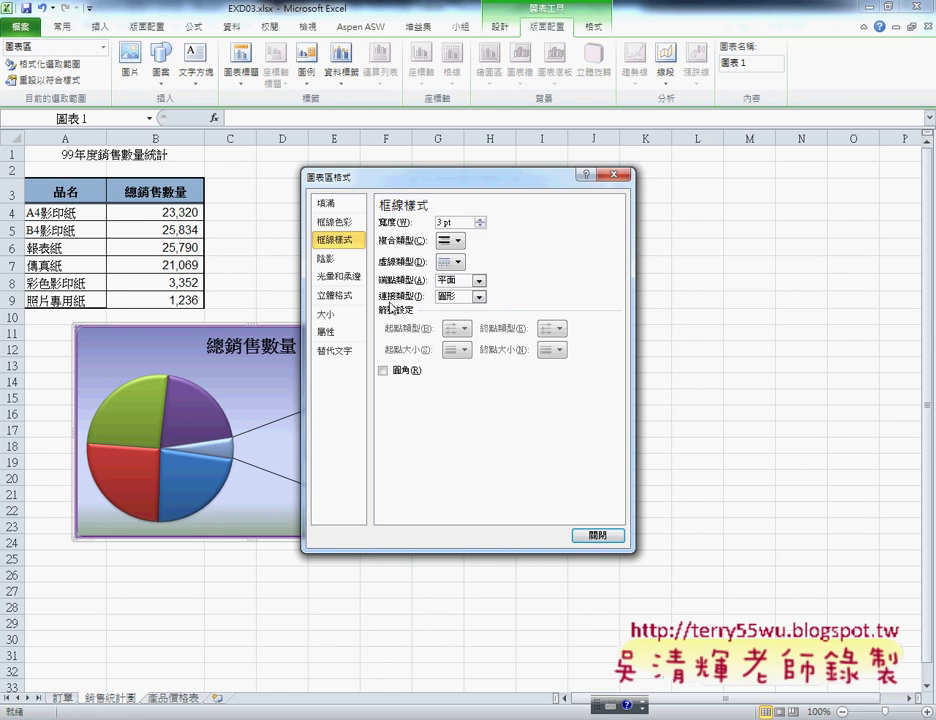
pyautogui.click(409, 373)
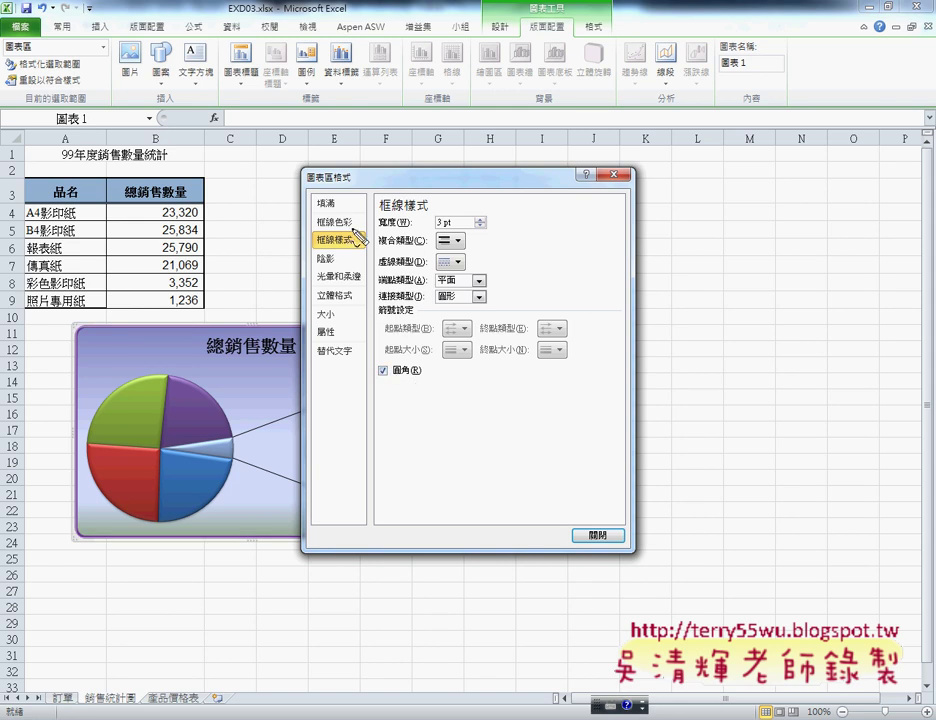
# - Annotate the border colour, 3 pt width and rounded corners, then switch to the PDF
pyautogui.moveTo(356, 236); pyautogui.dragTo(350, 233)
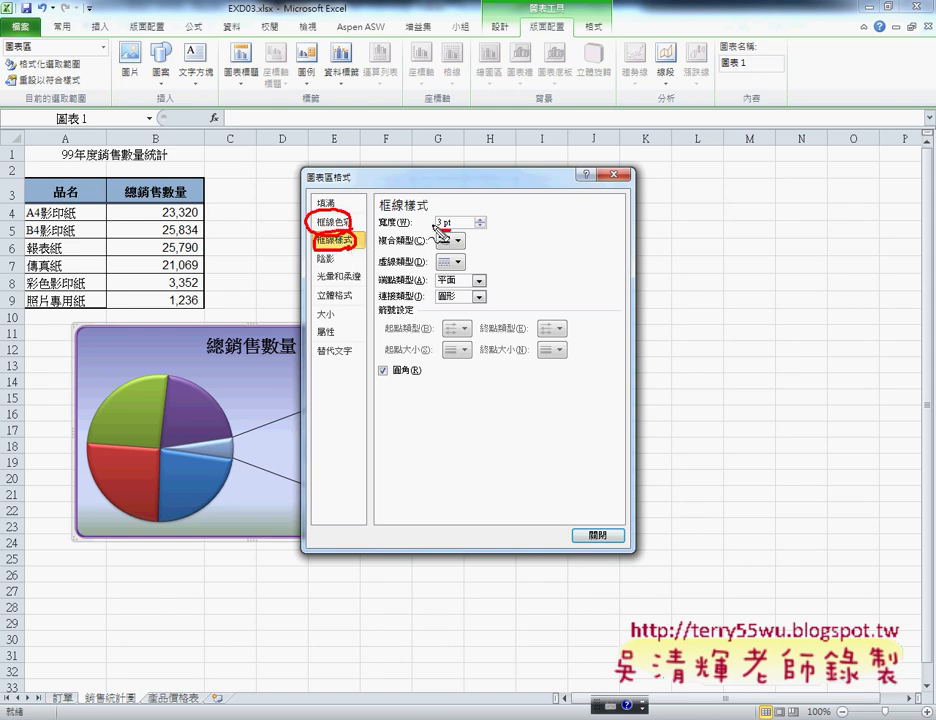
pyautogui.moveTo(434, 226); pyautogui.dragTo(440, 212)
pyautogui.moveTo(421, 360); pyautogui.dragTo(445, 380)
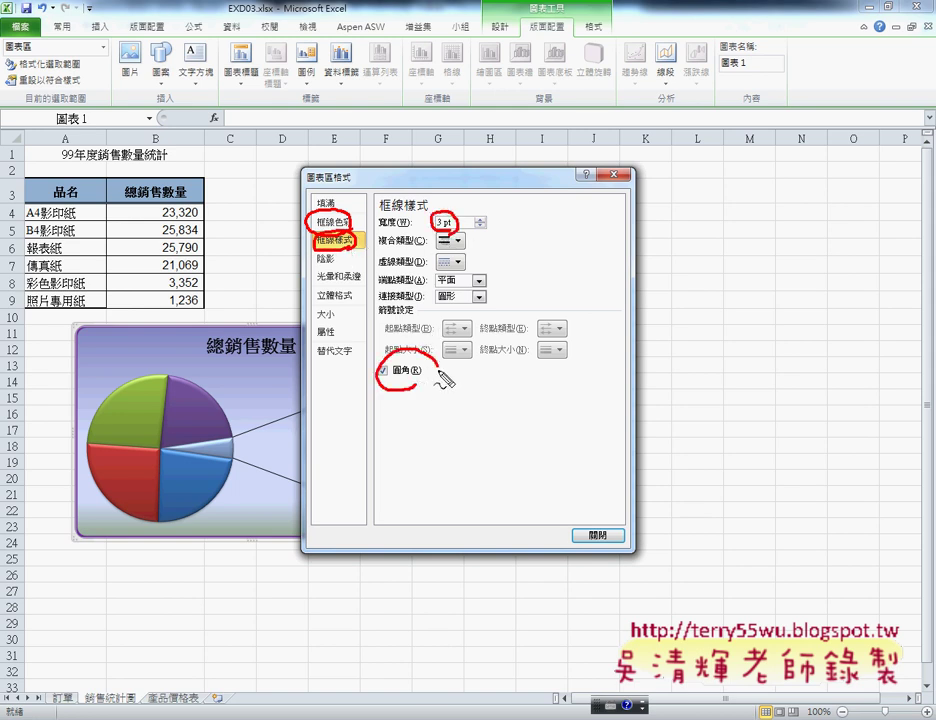
pyautogui.press('Escape')
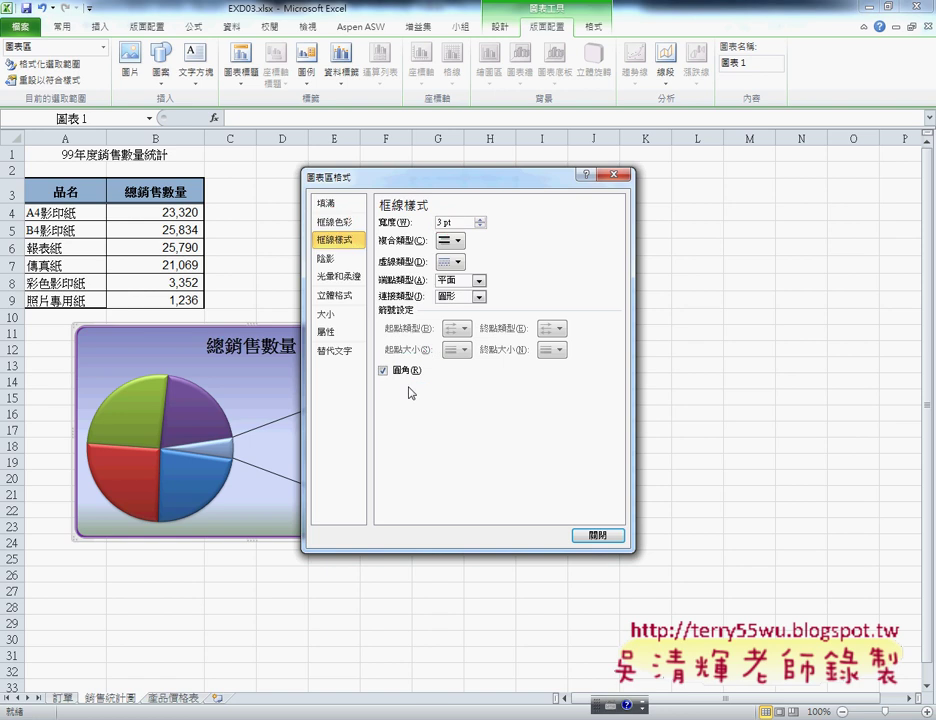
pyautogui.hotkey('alt', 'Tab')
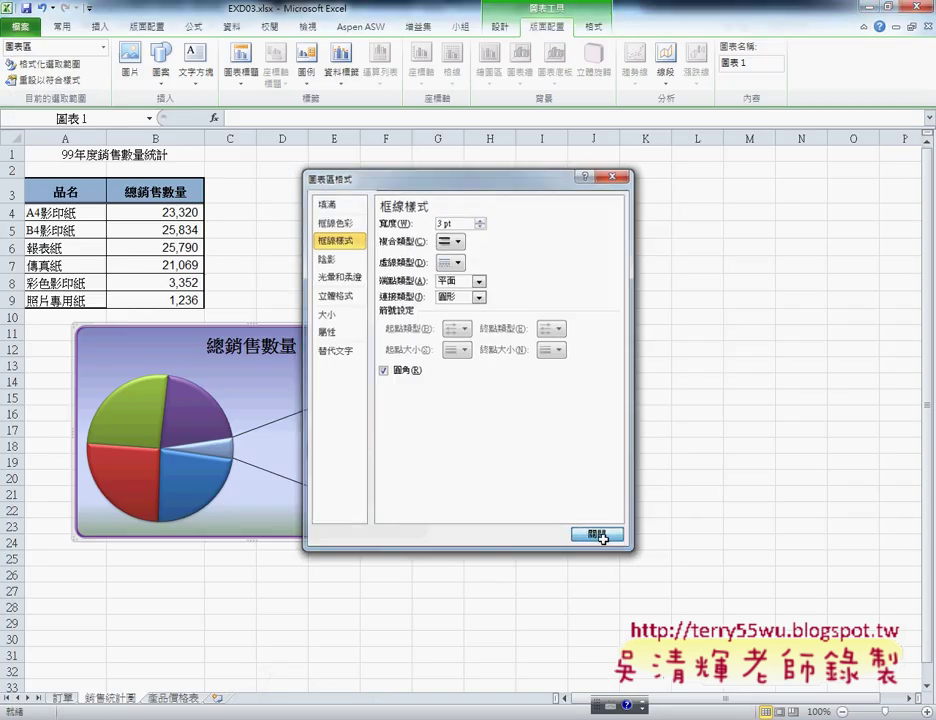
# - Close Format Chart Area, select the 總銷售數量 title and chart area, then return to the PDF
pyautogui.click(597, 536)
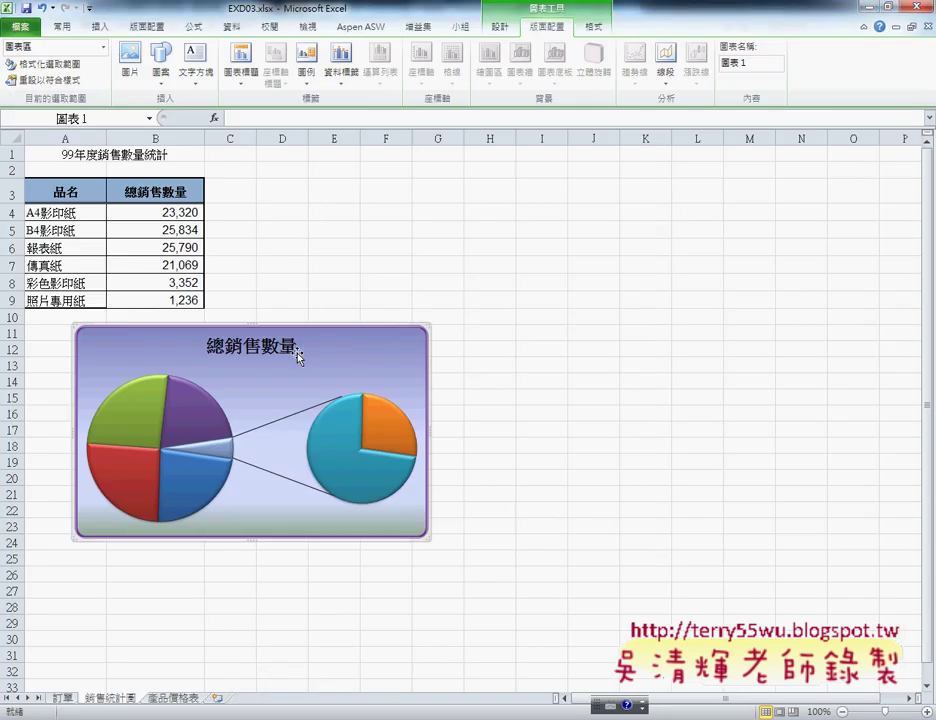
pyautogui.click(248, 345)
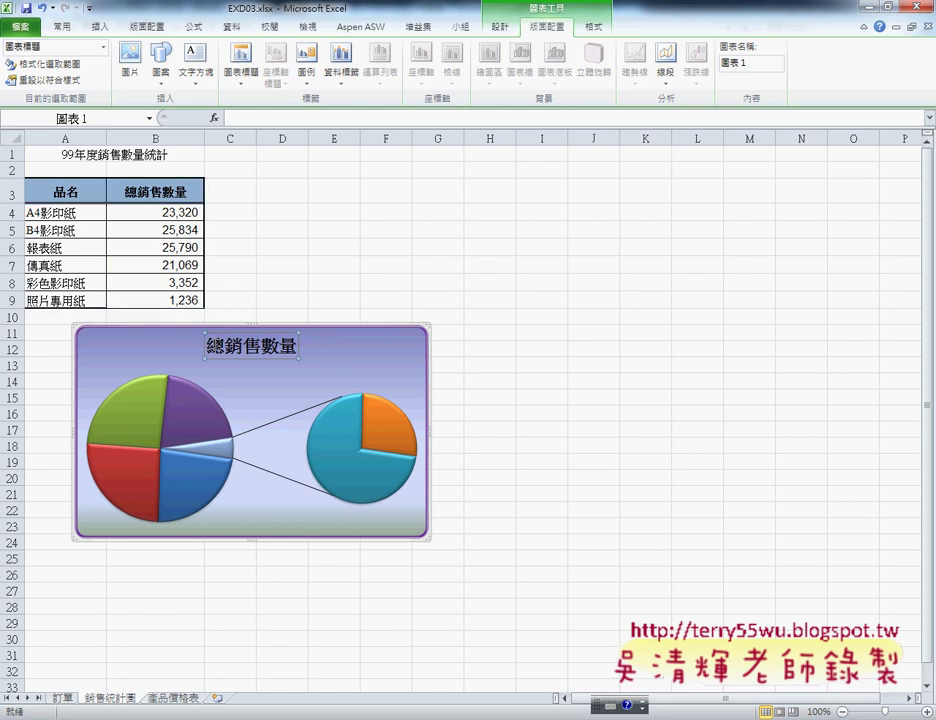
pyautogui.moveTo(207, 346); pyautogui.dragTo(297, 346)
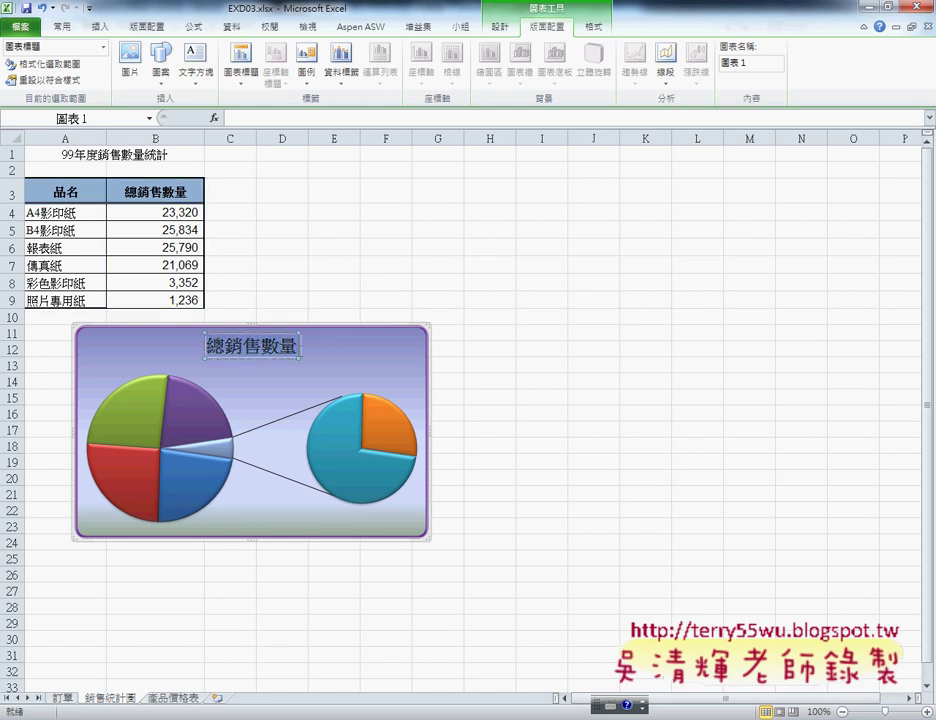
pyautogui.click(388, 364)
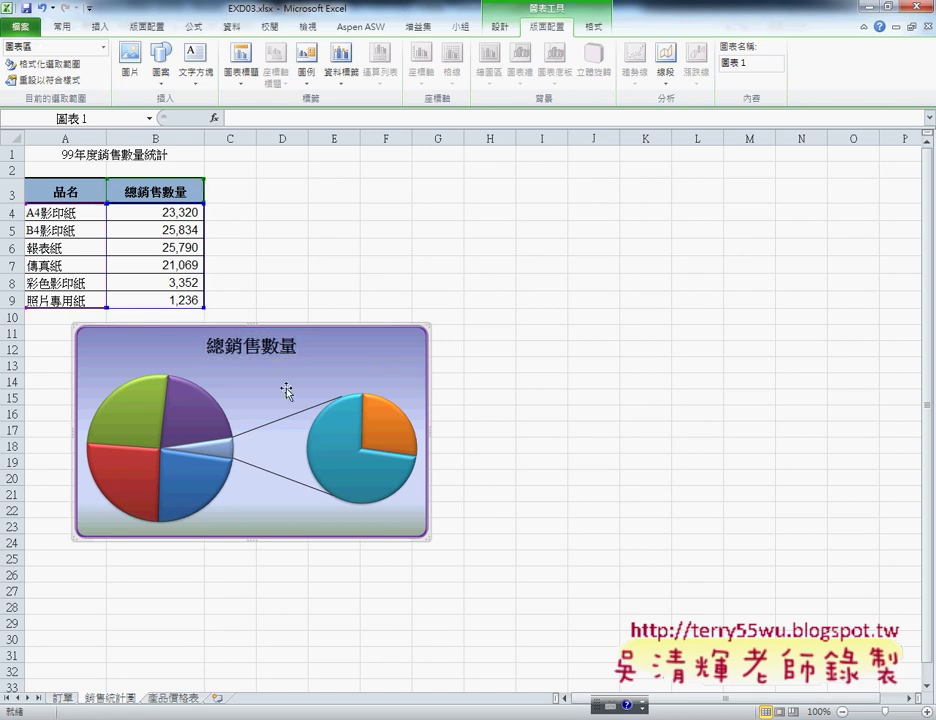
pyautogui.click(478, 716)
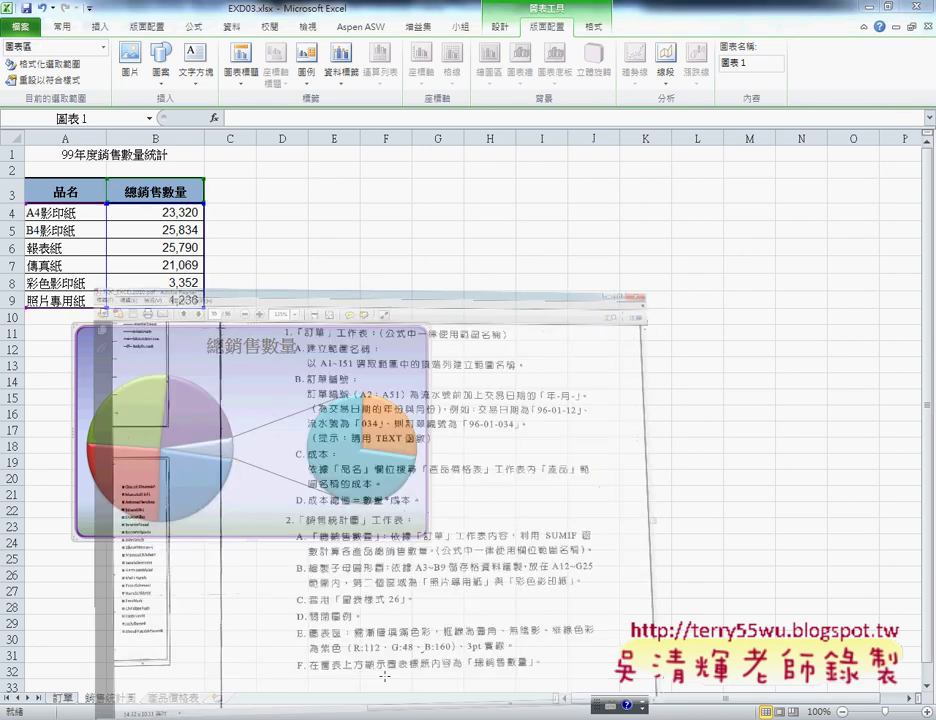
pyautogui.moveTo(478, 716); pyautogui.dragTo(178, 716)
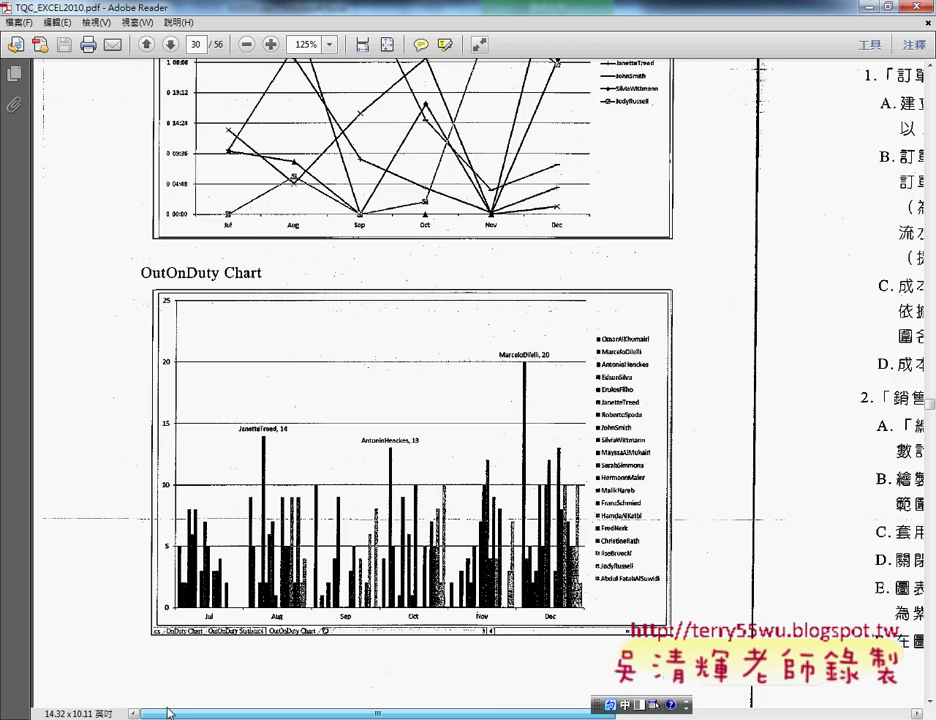
# - Read item G on page 31 about category-name and percentage labels at inside end, then return to Excel
pyautogui.scroll(-5, 288, 605)
pyautogui.scroll(1, 299, 600)
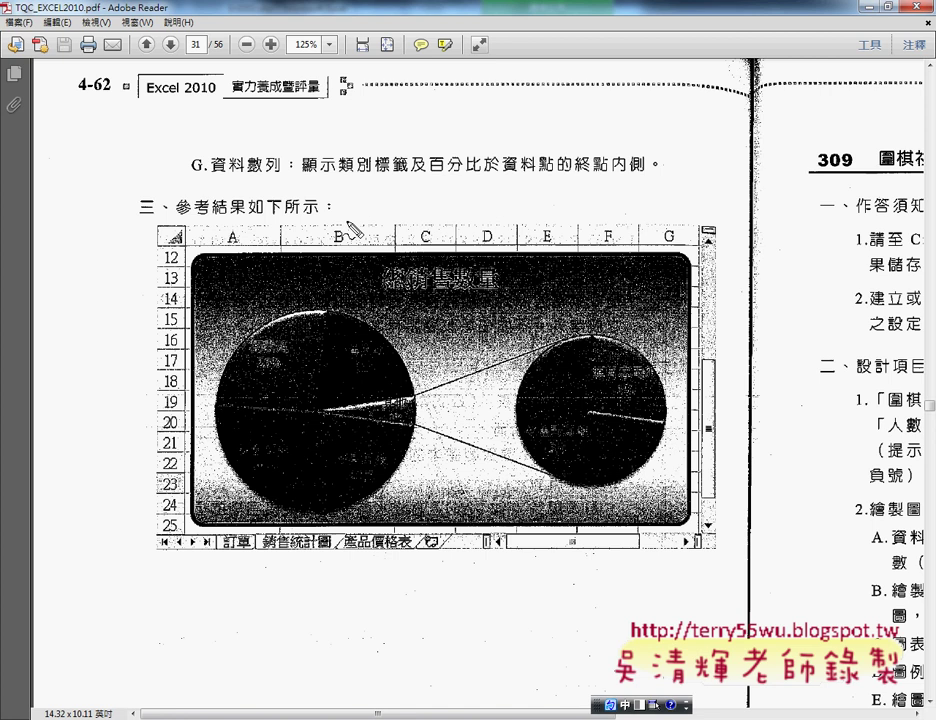
pyautogui.moveTo(302, 172); pyautogui.dragTo(405, 172)
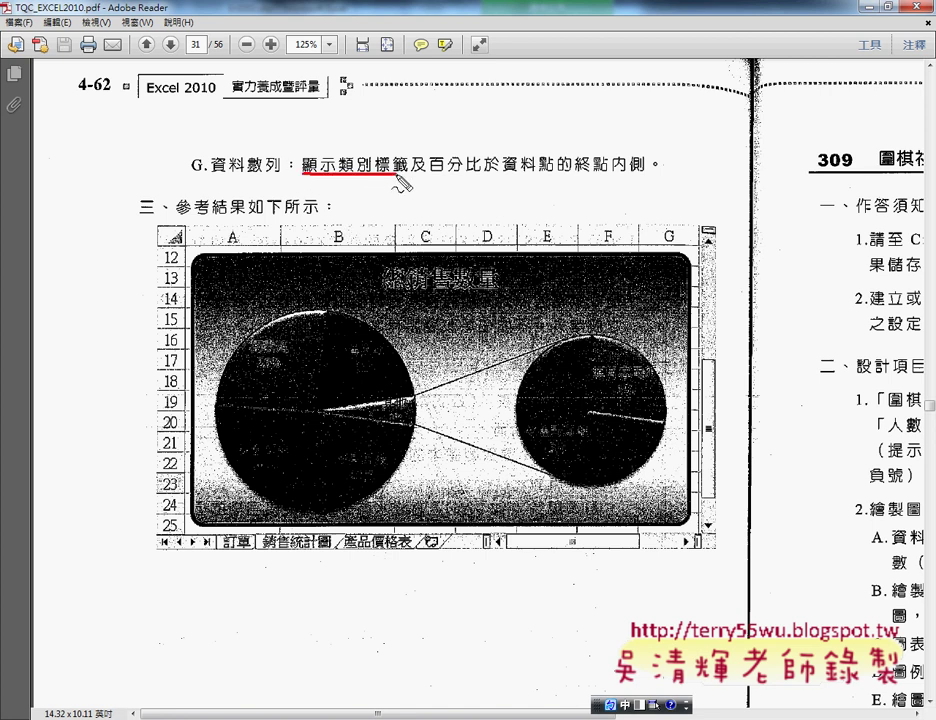
pyautogui.moveTo(337, 175); pyautogui.dragTo(492, 172)
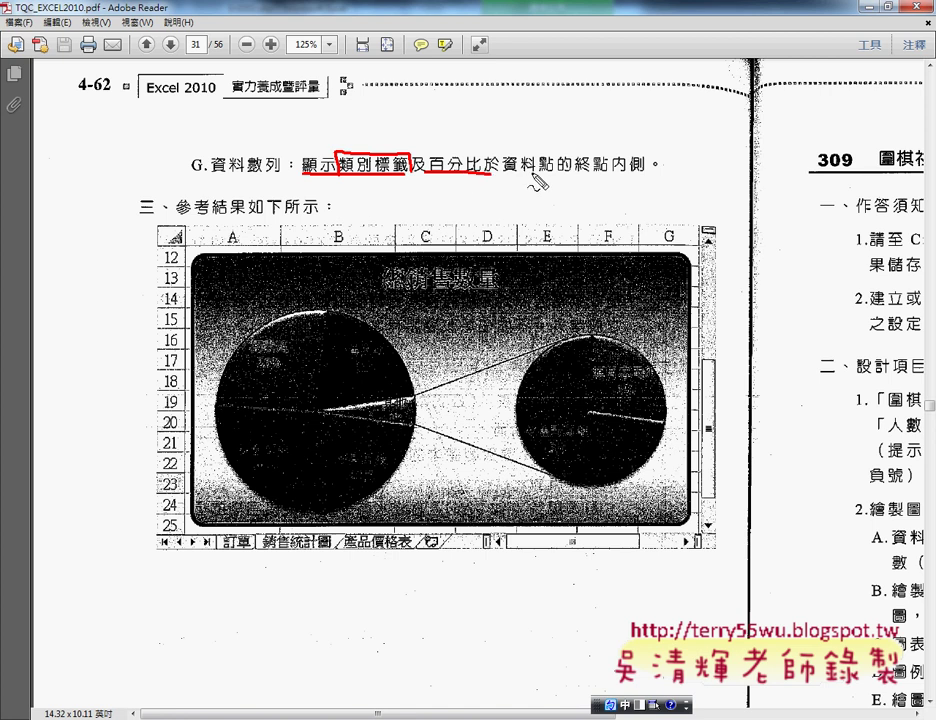
pyautogui.moveTo(583, 174); pyautogui.dragTo(646, 172)
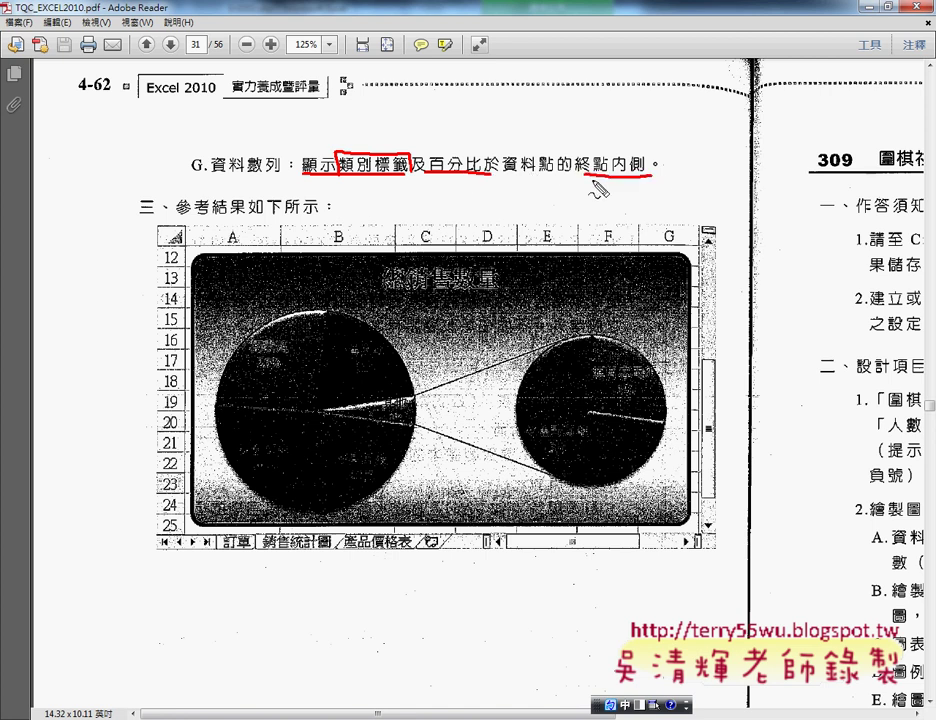
pyautogui.press('Escape')
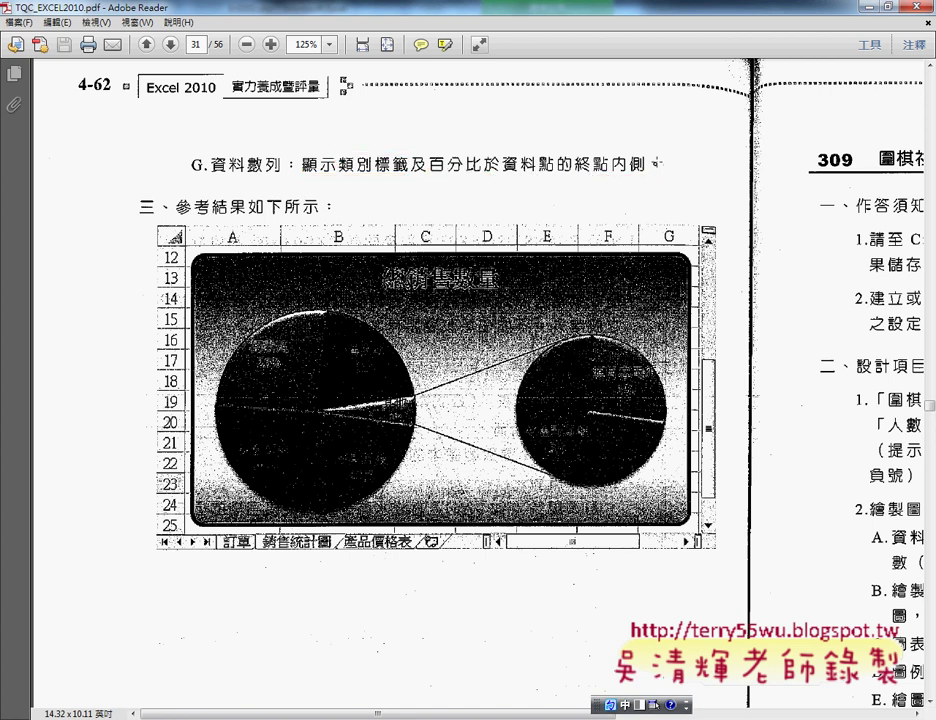
pyautogui.hotkey('alt', 'Tab')
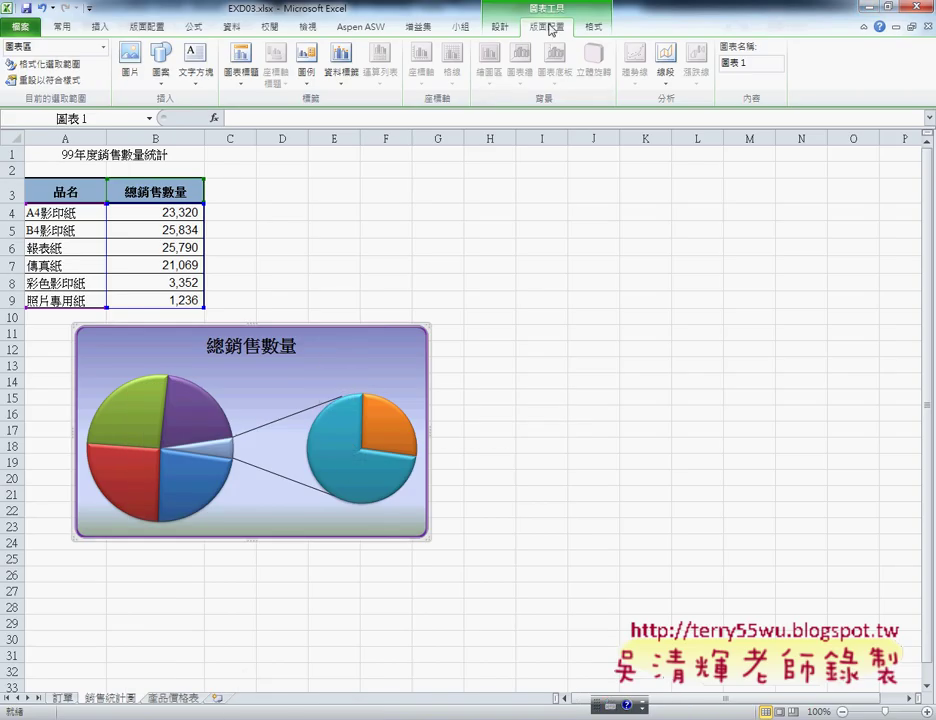
pyautogui.click(342, 86)
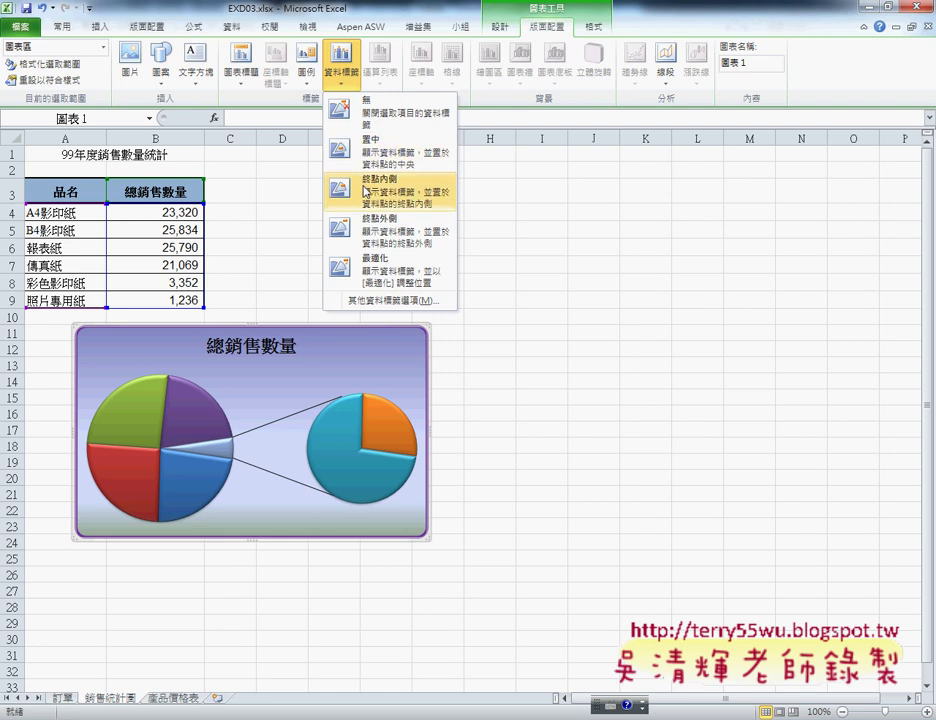
pyautogui.click(366, 191)
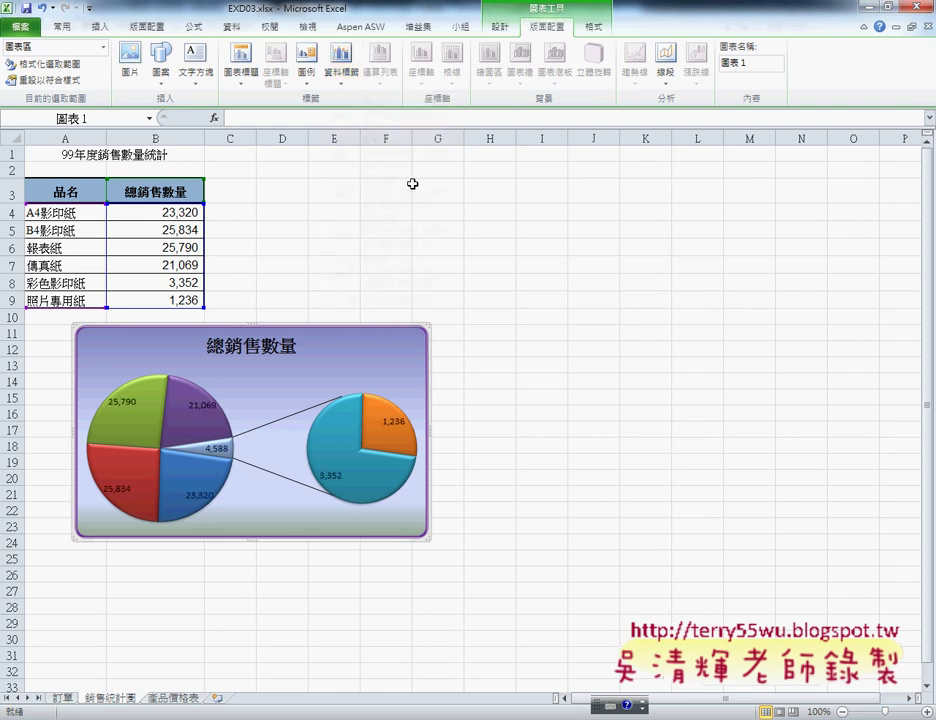
pyautogui.rightClick(347, 355)
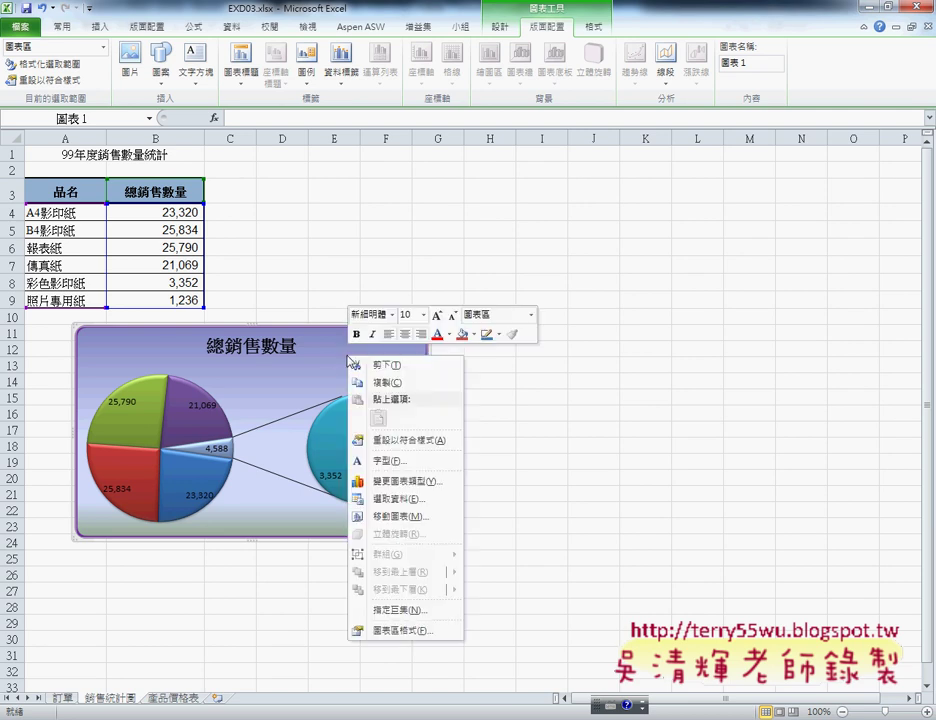
pyautogui.click(403, 633)
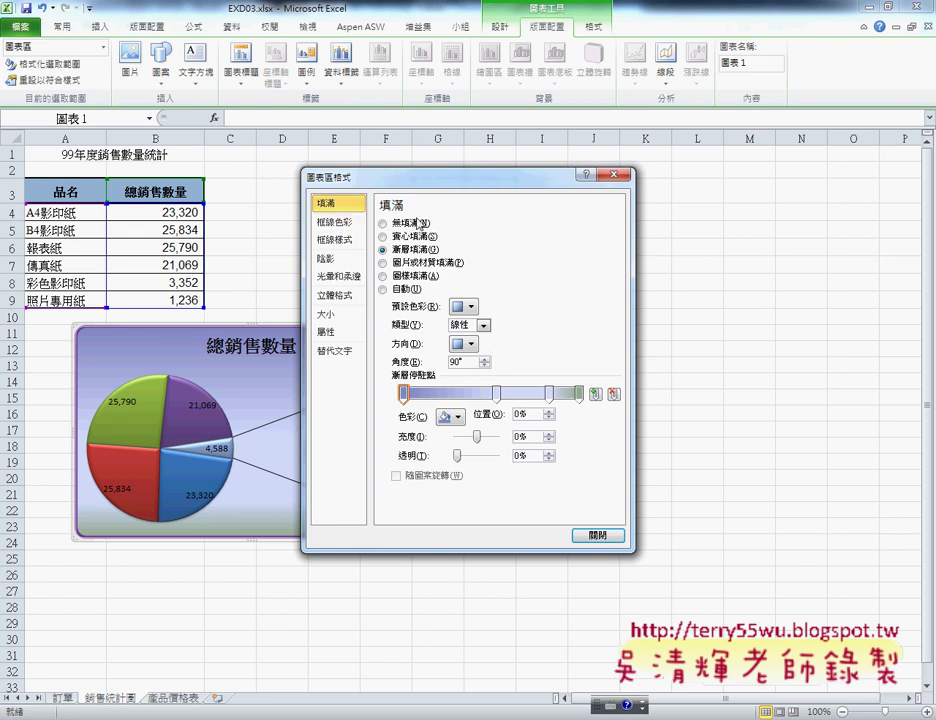
pyautogui.click(614, 174)
pyautogui.click(201, 407)
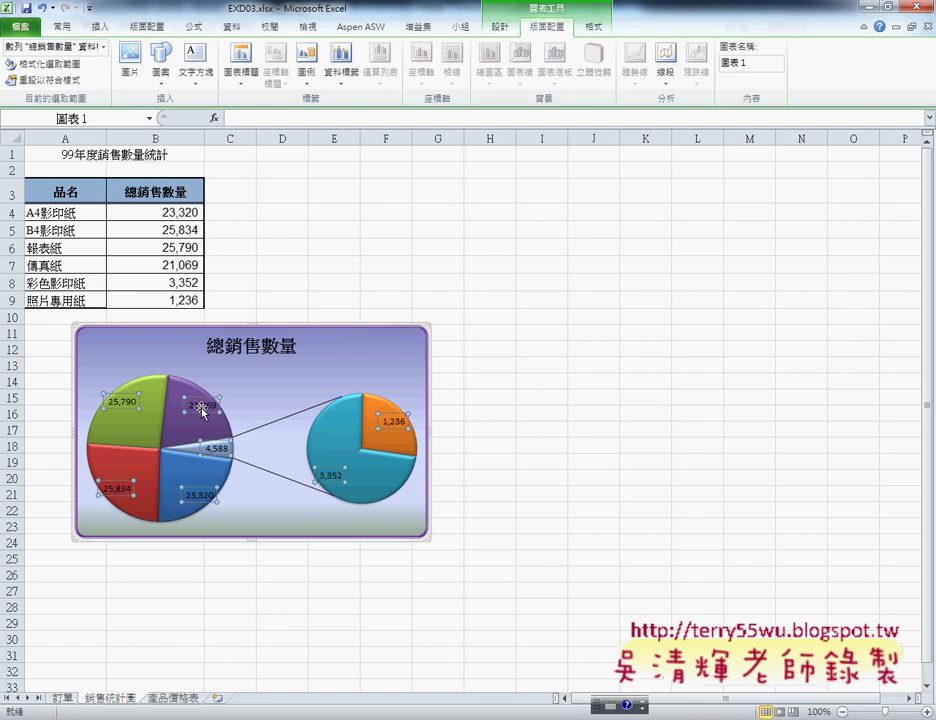
# - Change the pie-of-pie data labels to show Category Name and Percentage instead of Value
pyautogui.rightClick(201, 407)
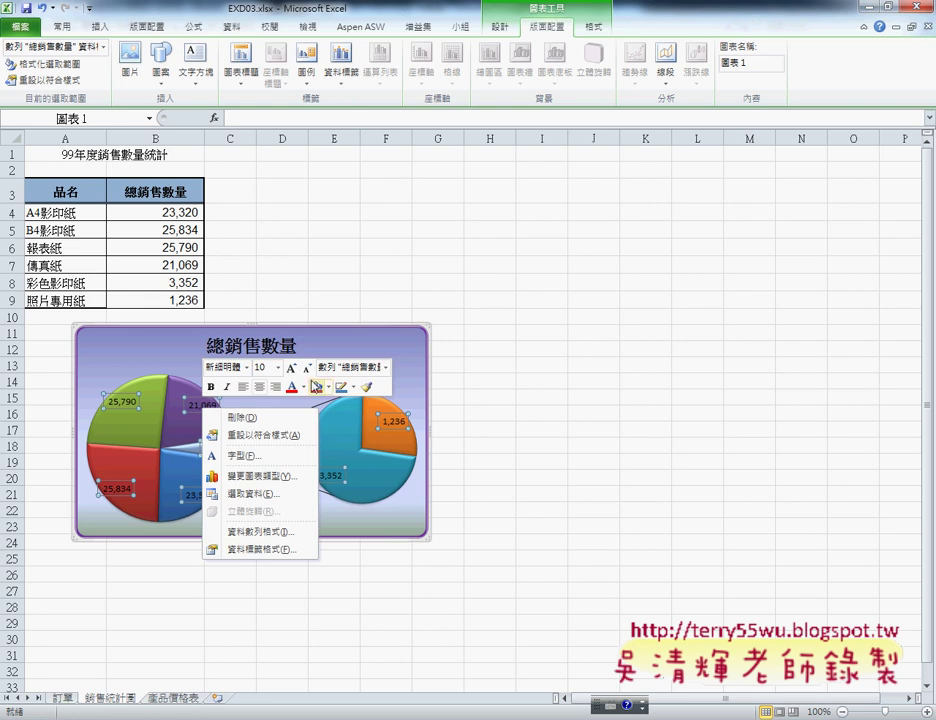
pyautogui.click(255, 560)
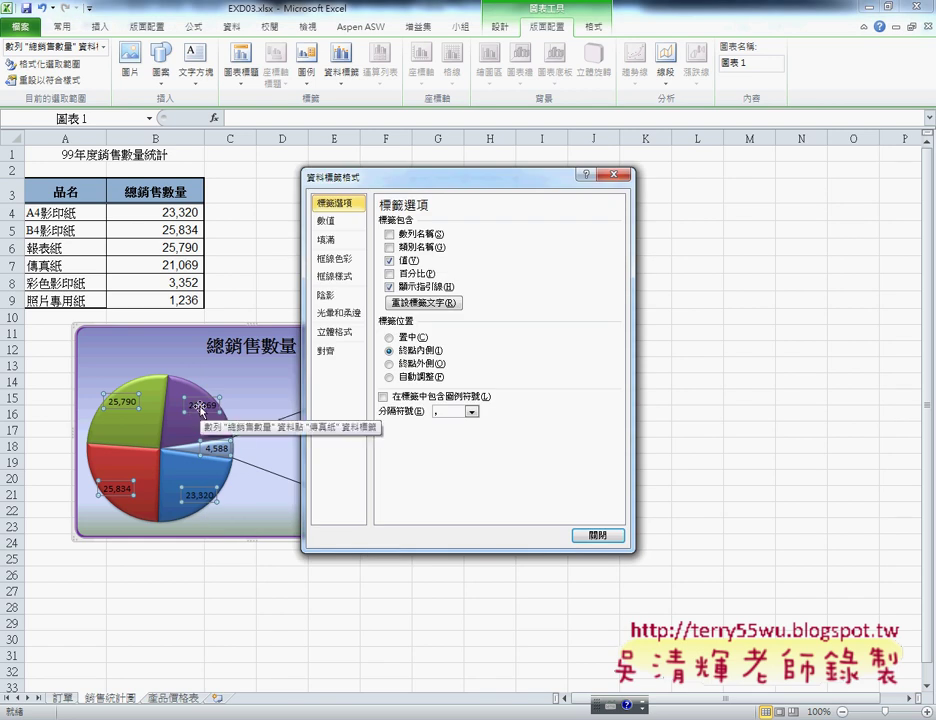
pyautogui.click(390, 254)
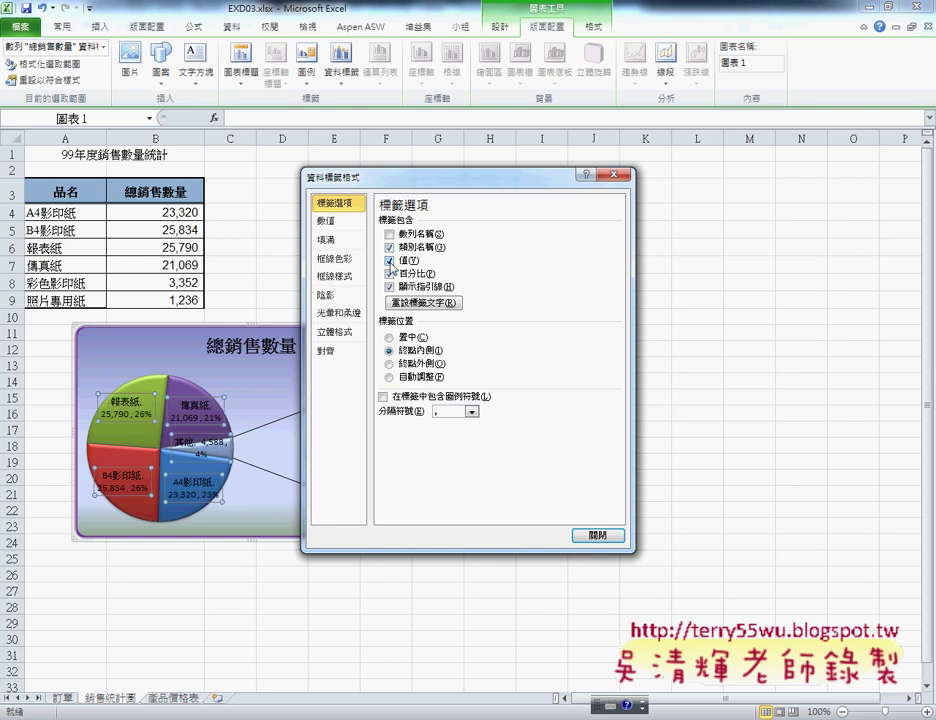
pyautogui.click(394, 261)
pyautogui.click(423, 289)
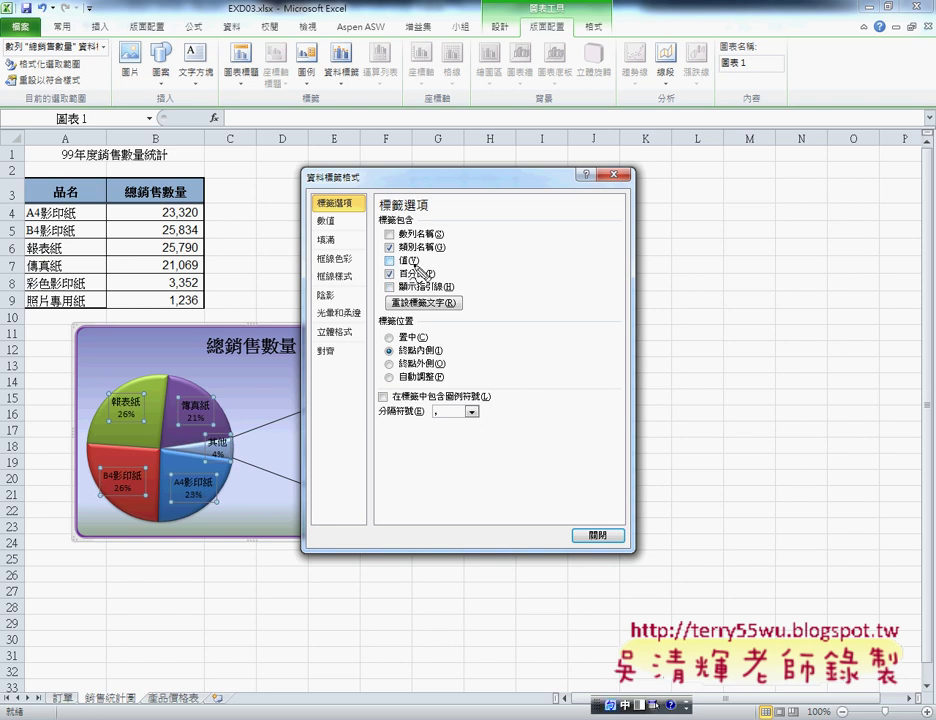
pyautogui.moveTo(398, 238)
pyautogui.mouseDown()
pyautogui.moveTo(452, 246)
pyautogui.moveTo(380, 288)
pyautogui.moveTo(432, 293)
pyautogui.mouseUp()
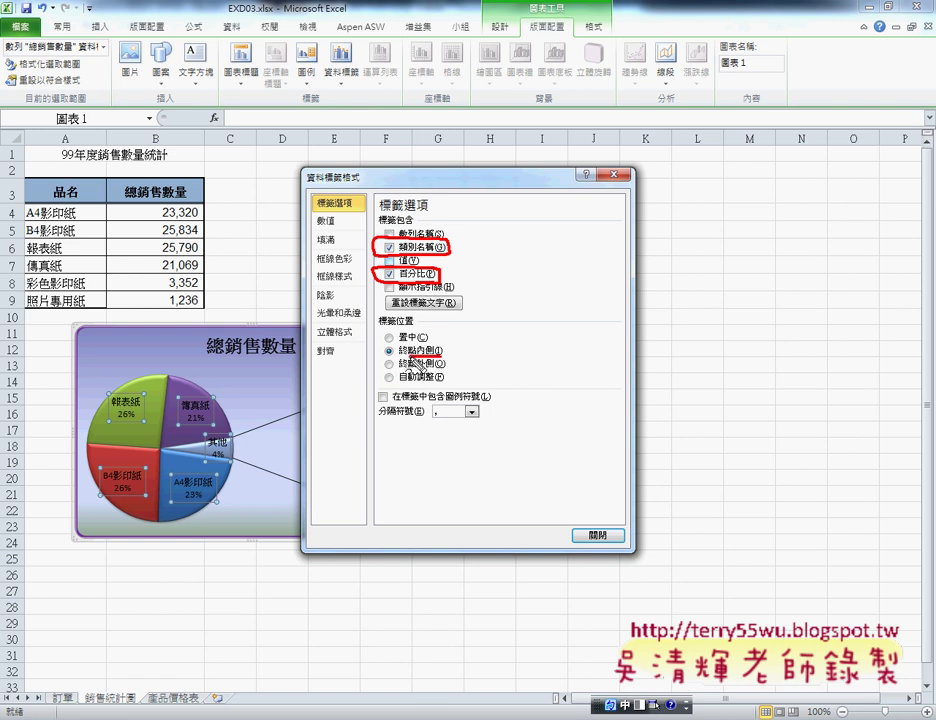
pyautogui.moveTo(443, 366)
pyautogui.mouseDown()
pyautogui.moveTo(383, 352)
pyautogui.moveTo(447, 347)
pyautogui.mouseUp()
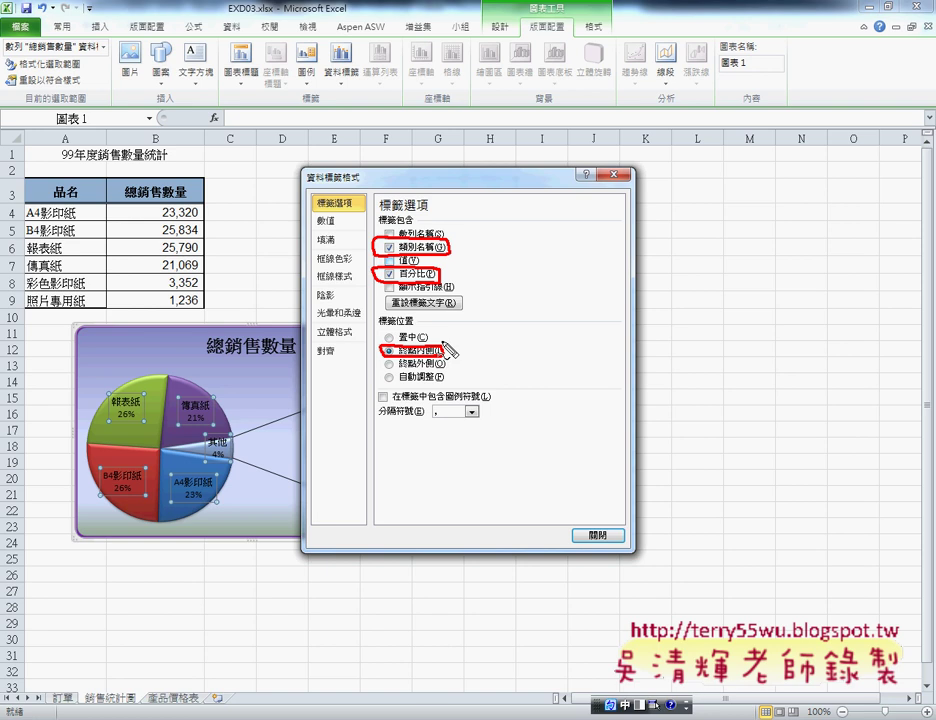
pyautogui.press('Escape')
pyautogui.click(598, 535)
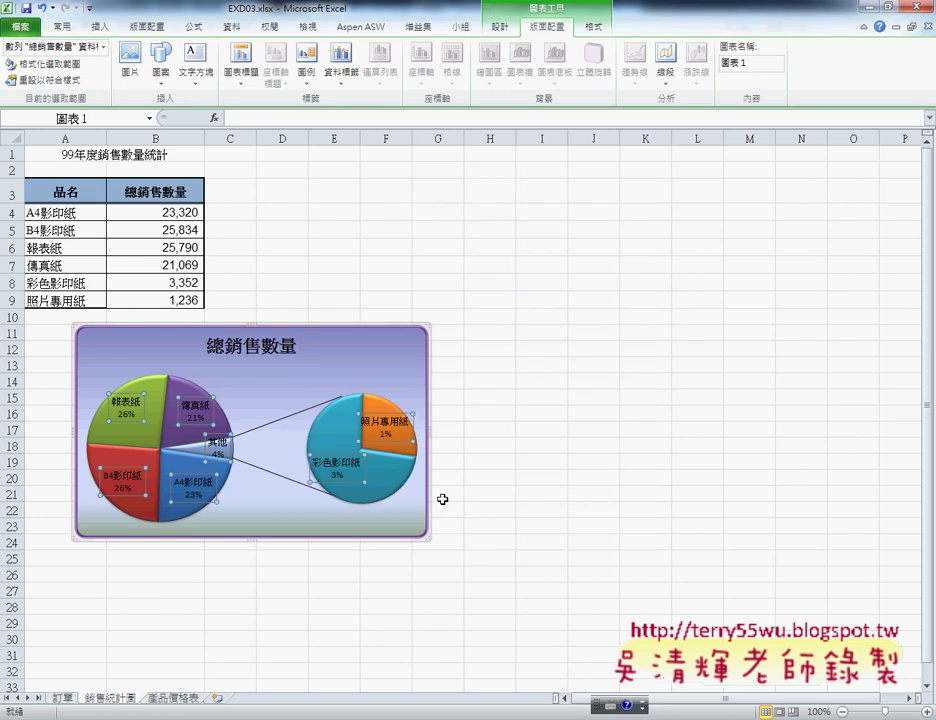
pyautogui.click(504, 358)
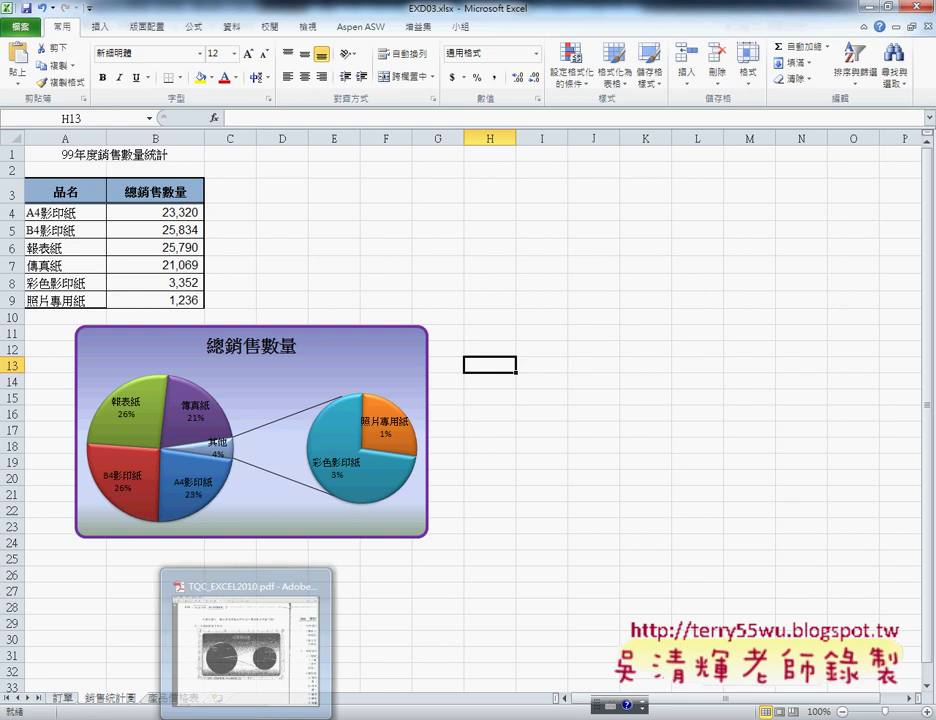
pyautogui.click(232, 615)
pyautogui.scroll(5, 400, 380)
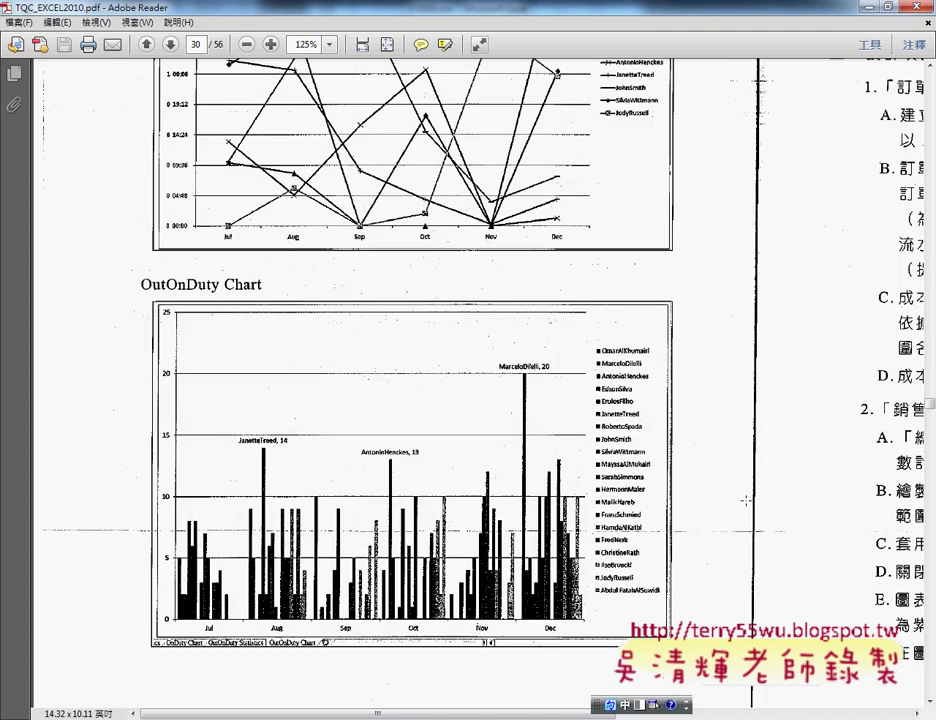
pyautogui.hscroll(3, 400, 380)
pyautogui.hscroll(5, 842, 550)
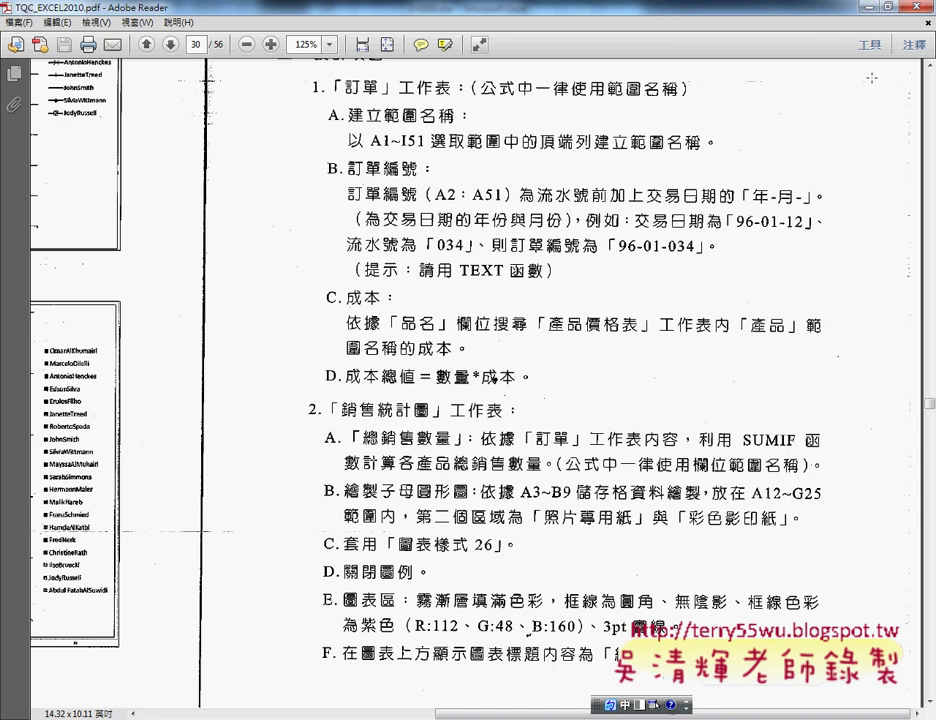
pyautogui.hotkey('alt', 'Tab')
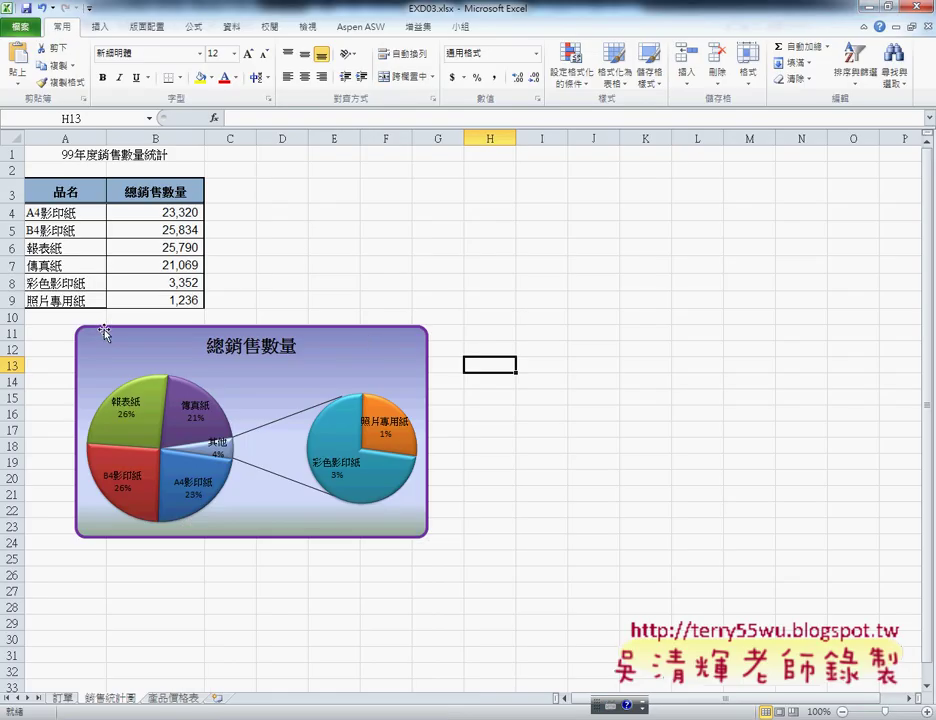
# - Move the chart's top-left corner to A12 and stretch it to cover through G25
pyautogui.moveTo(104, 333); pyautogui.dragTo(58, 347)
pyautogui.scroll(-3, 501, 557)
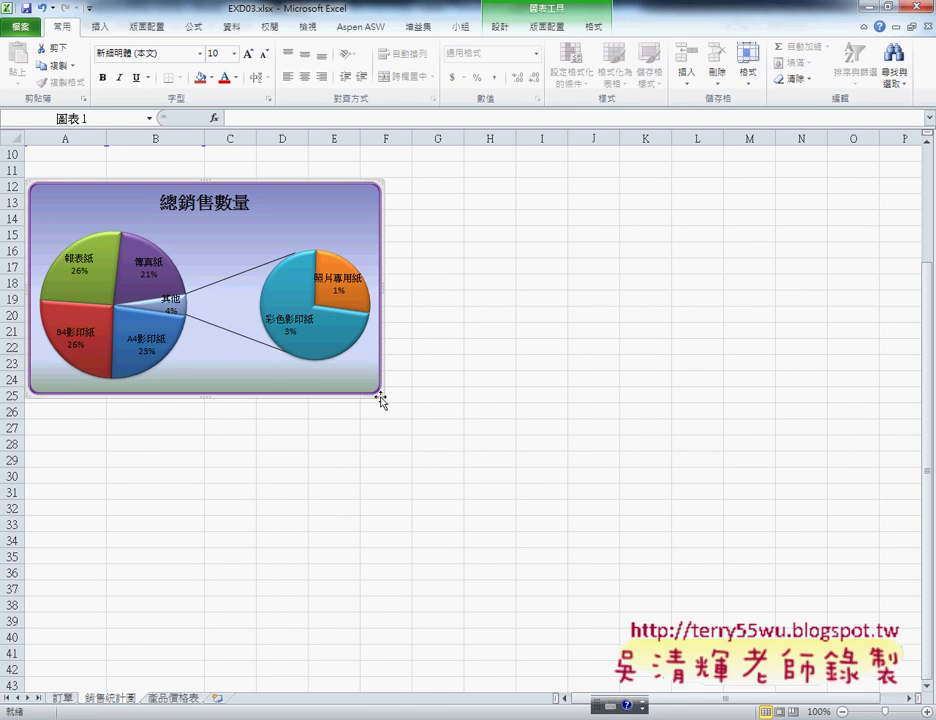
pyautogui.moveTo(381, 400); pyautogui.dragTo(455, 397)
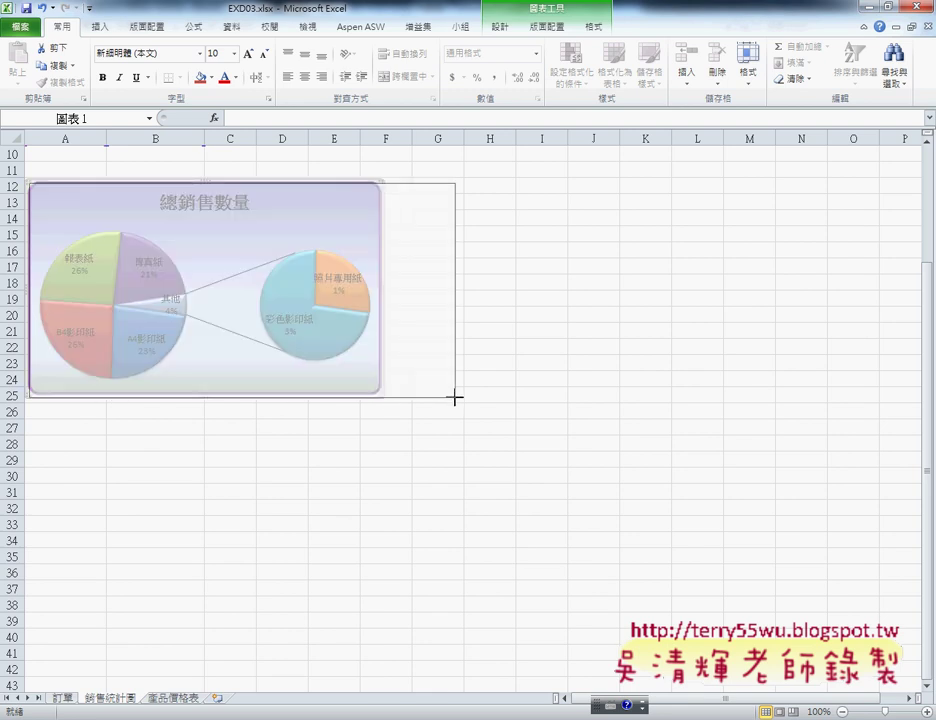
pyautogui.moveTo(455, 397); pyautogui.dragTo(457, 397)
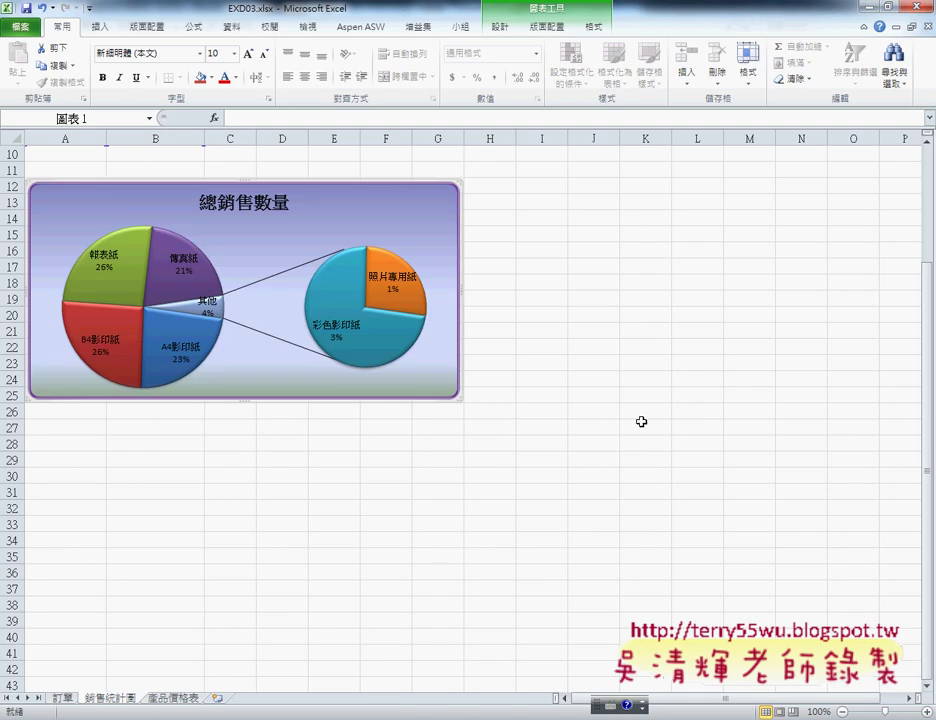
# - Return to the top of the sheet and select B4 to check its SUMIF formula
pyautogui.scroll(1, 180, 235)
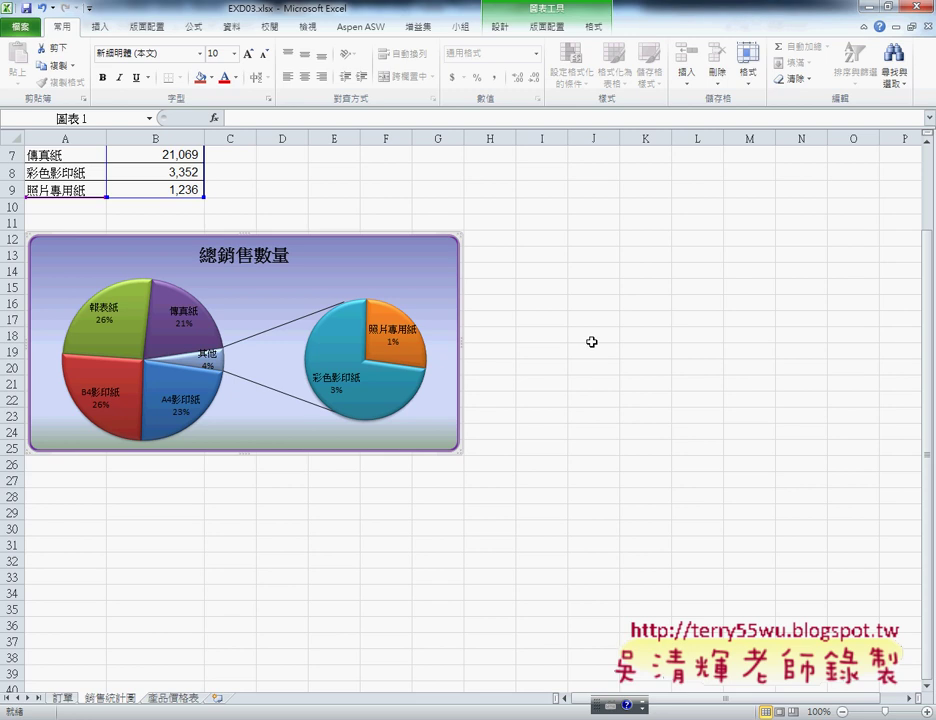
pyautogui.scroll(2, 592, 342)
pyautogui.click(165, 214)
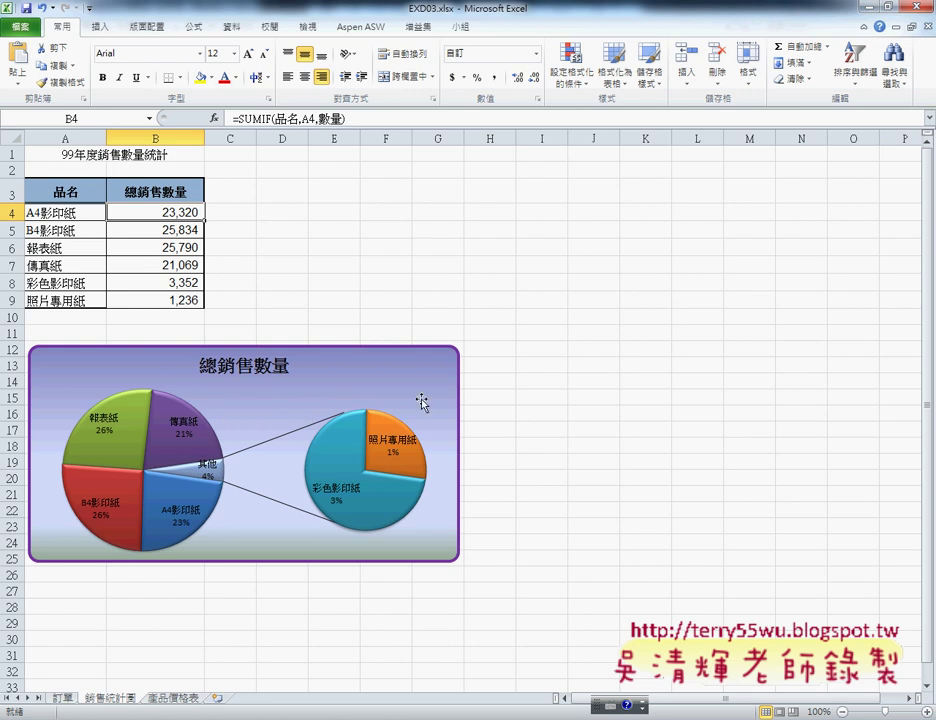
pyautogui.click(400, 370)
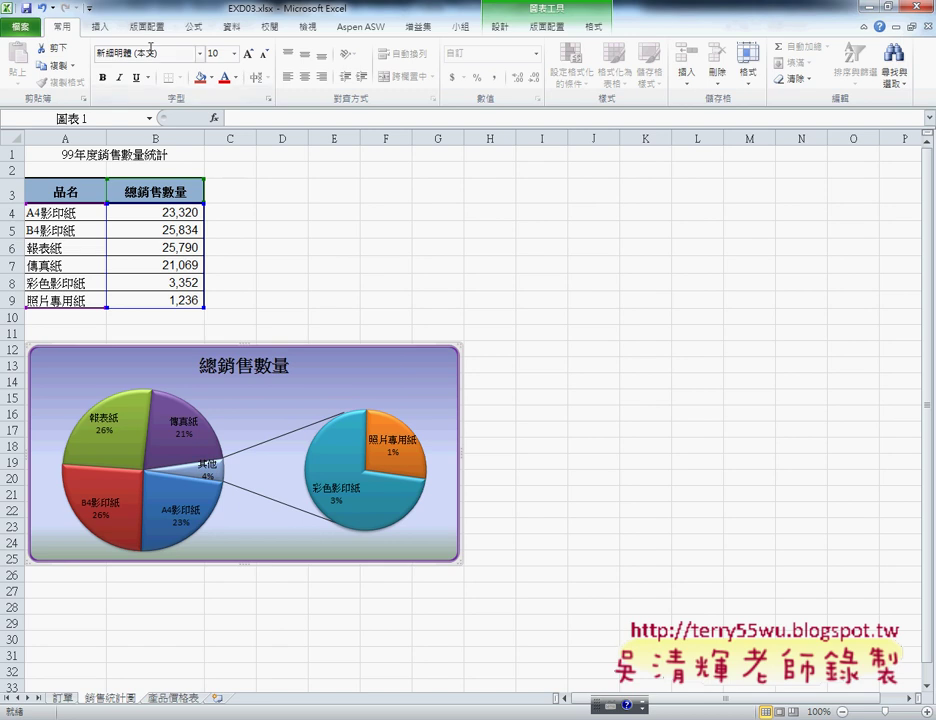
pyautogui.click(92, 25)
pyautogui.click(362, 72)
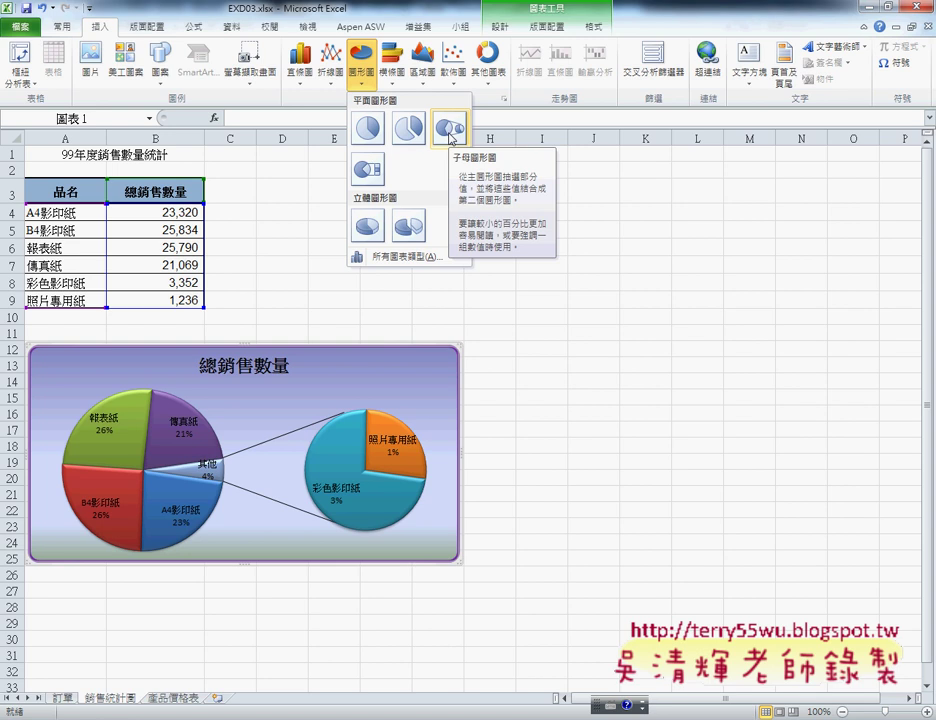
pyautogui.rightClick(399, 376)
pyautogui.rightClick(401, 376)
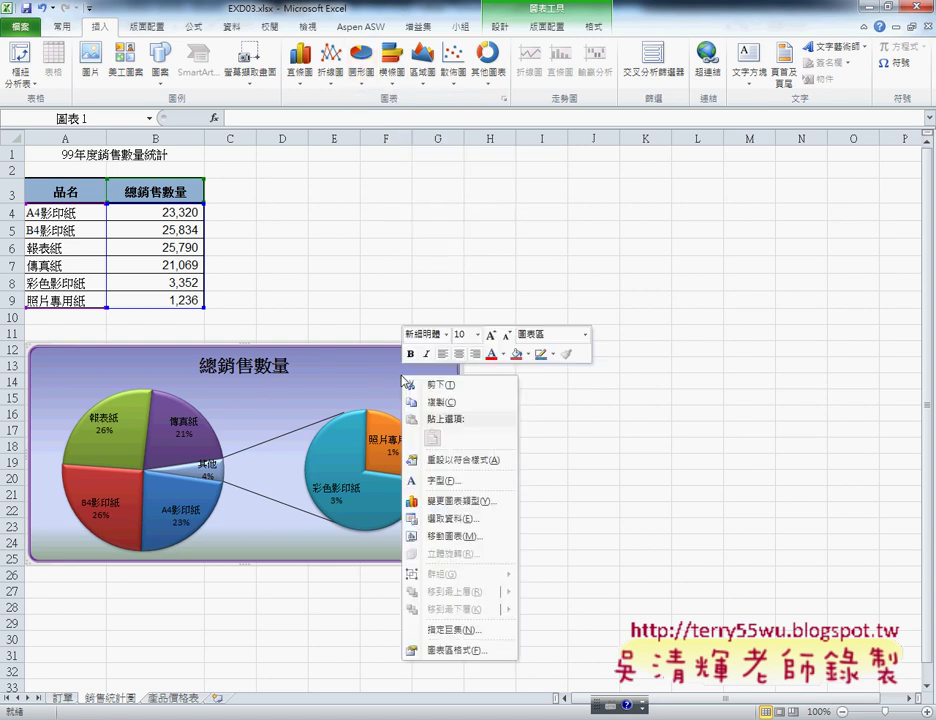
pyautogui.click(430, 651)
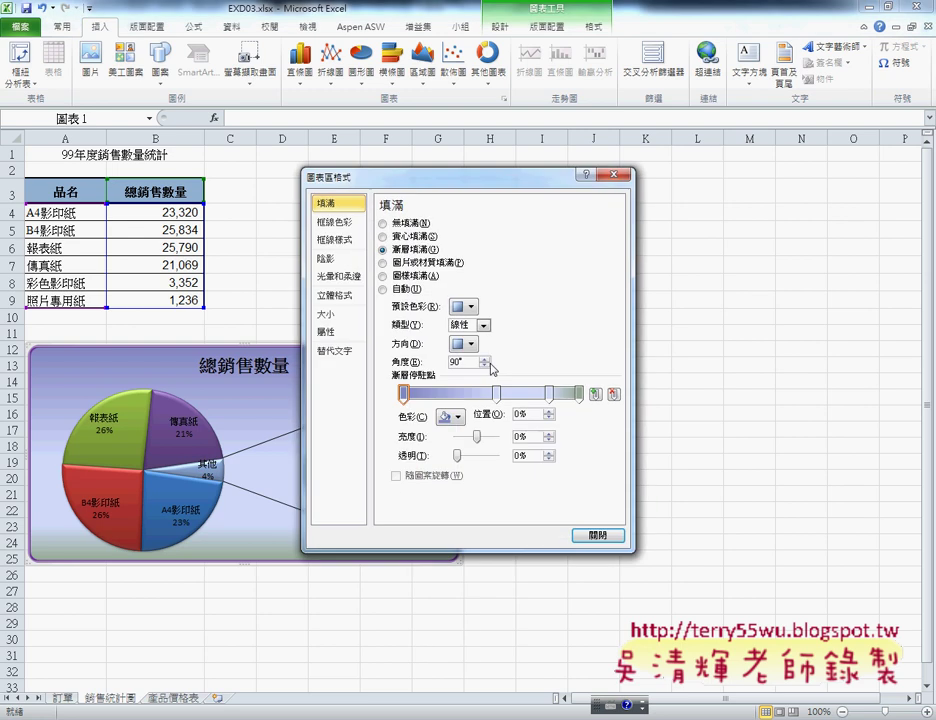
pyautogui.click(340, 222)
pyautogui.click(340, 240)
pyautogui.click(330, 203)
pyautogui.click(342, 224)
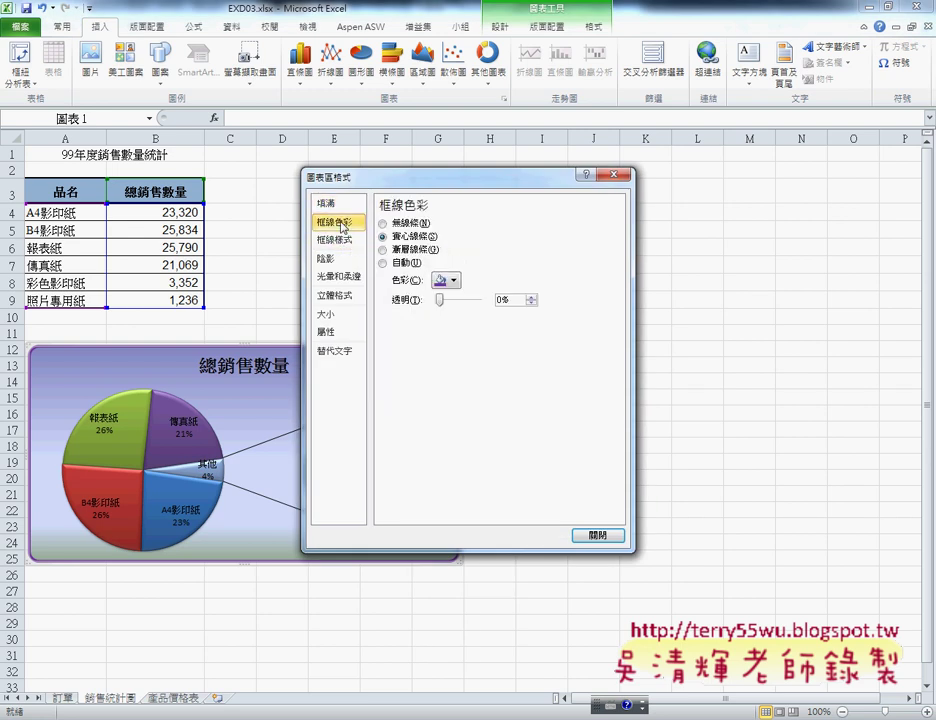
pyautogui.click(336, 240)
pyautogui.click(344, 205)
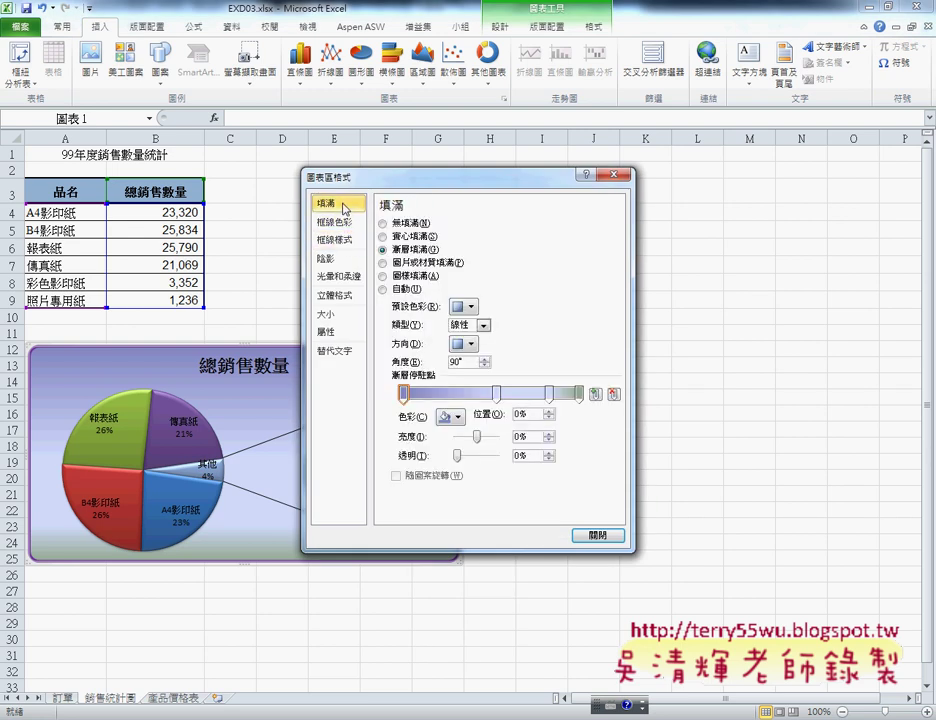
pyautogui.click(598, 536)
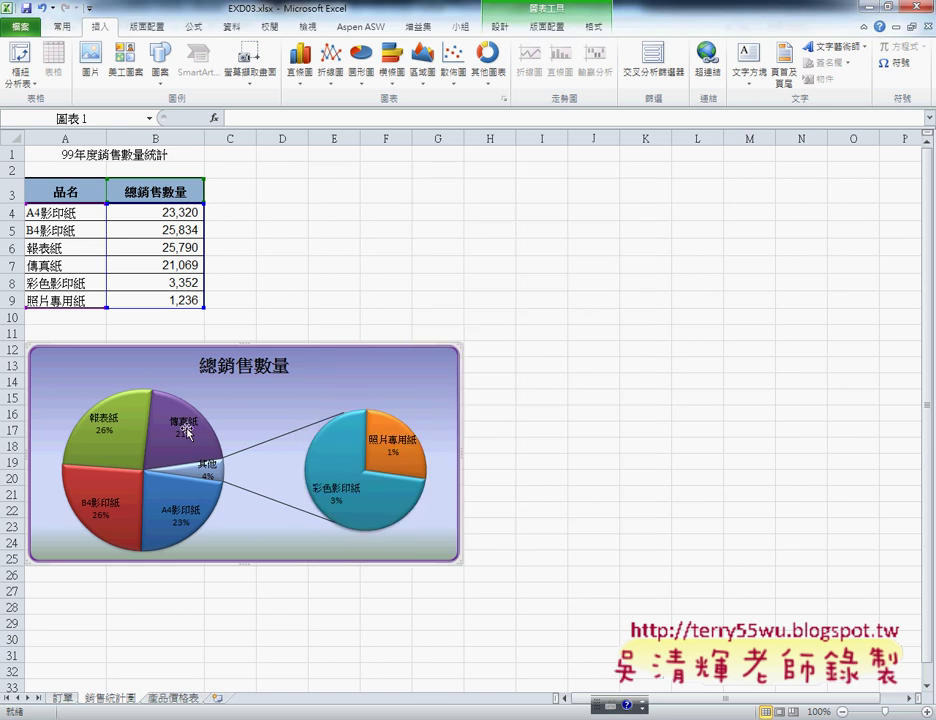
pyautogui.click(187, 431)
pyautogui.moveTo(321, 436)
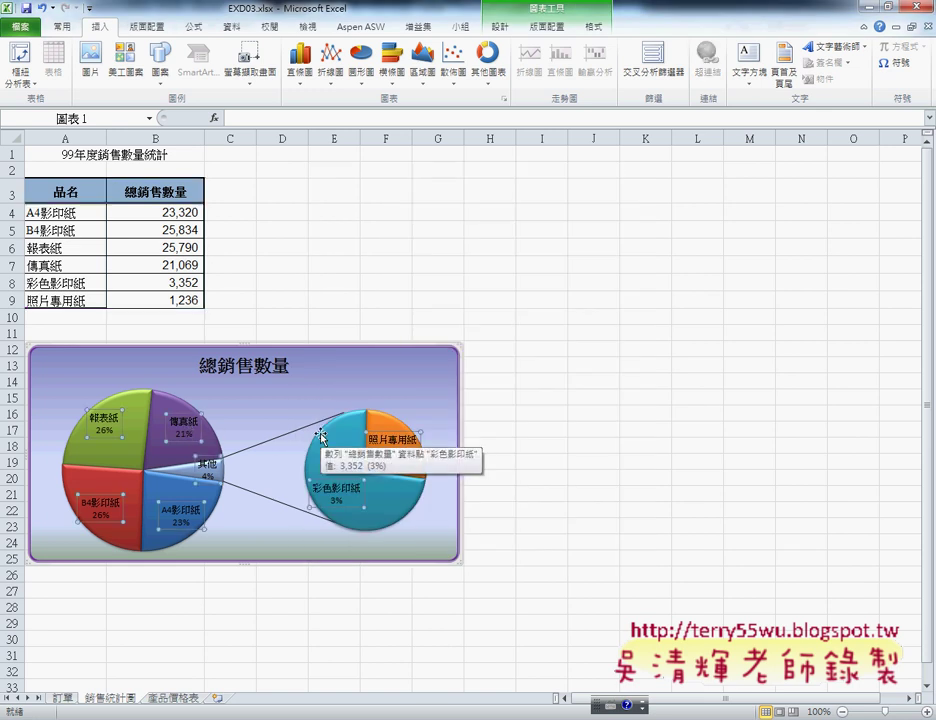